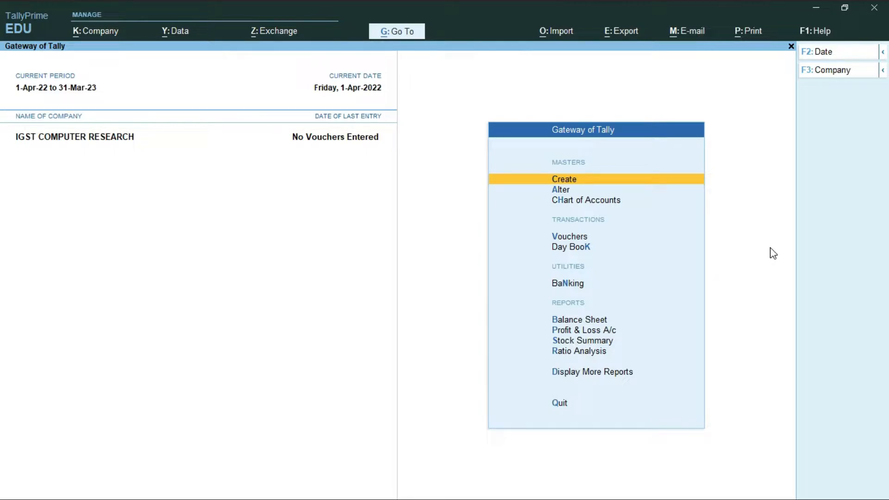
- Open the Company GST Details from Company Features (F11) and keep the state as Jharkhand
key("F11")
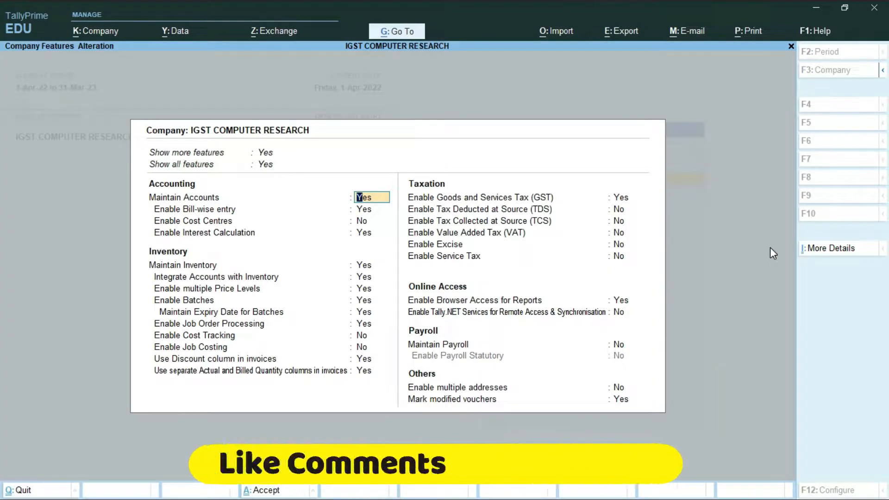
key("Return")
key("Return")
key("Return")
key("Return")
key("Return")
key("Return")
key("Return")
key("Return")
key("Return")
key("Return")
key("Return")
key("Return")
key("Return")
key("Return")
key("Return")
key("Return")
key("Return")
key("Return")
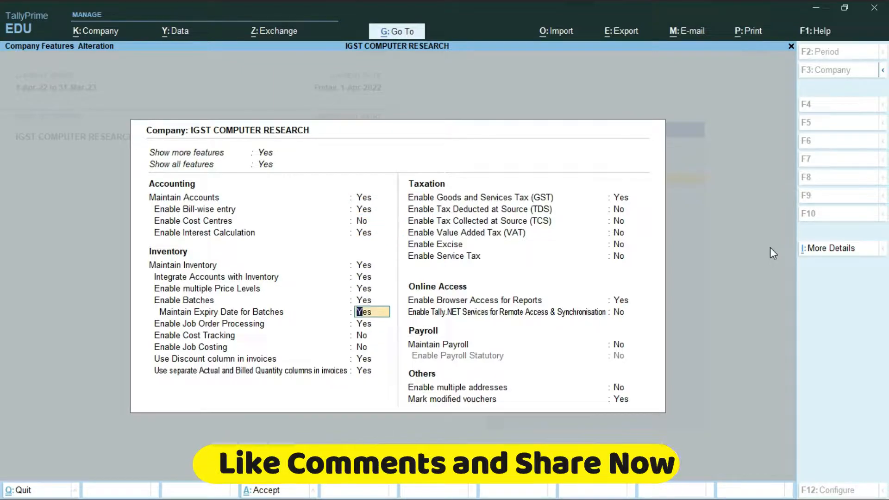
key("BackSpace")
key("BackSpace")
key("BackSpace")
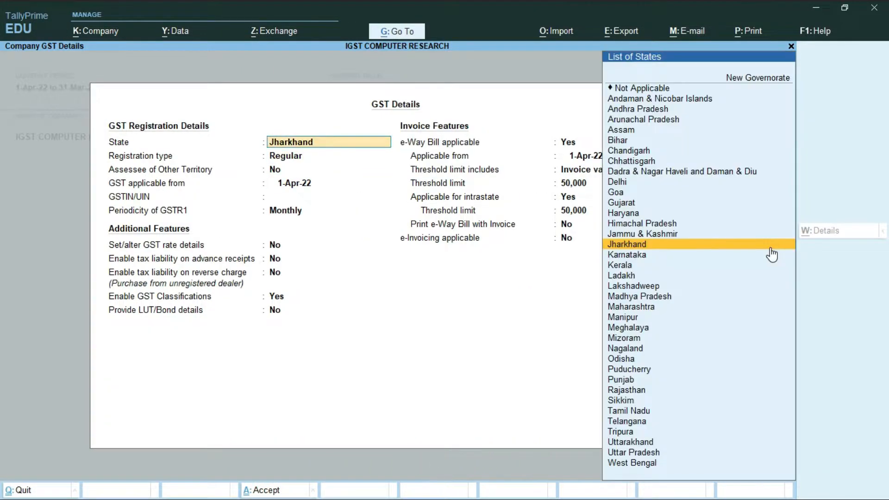
key("Escape")
key("Escape")
key("Return")
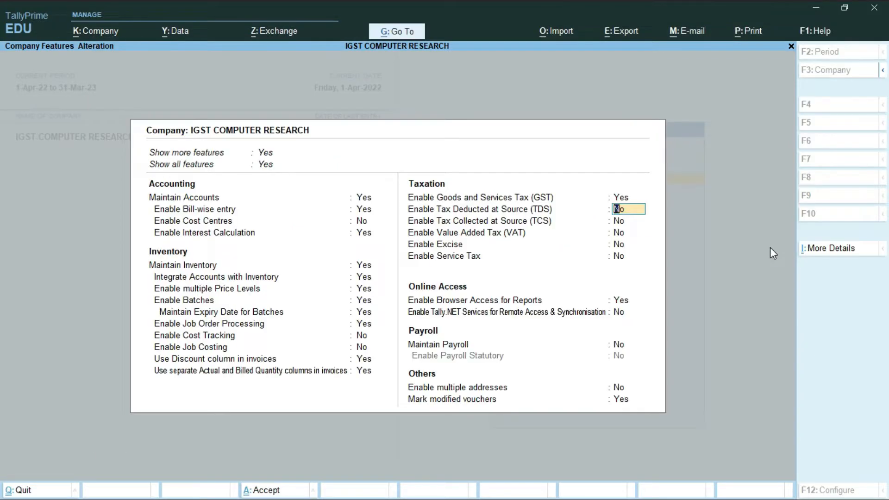
key("BackSpace")
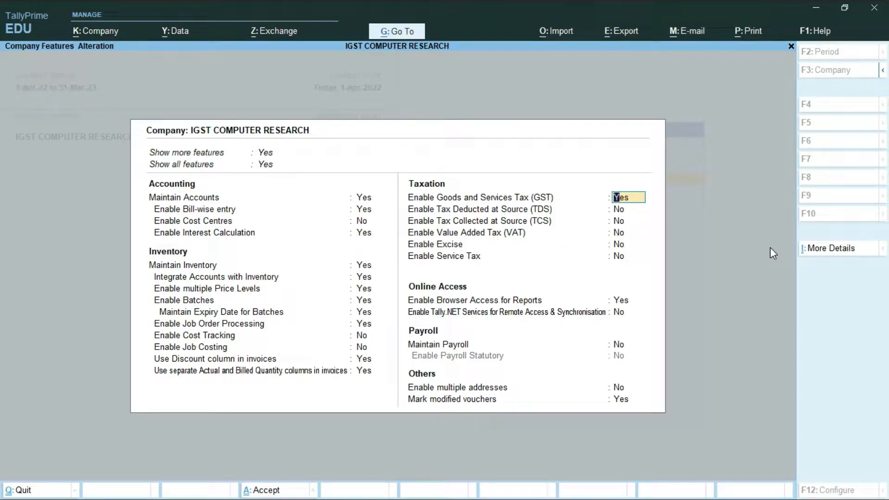
key("Return")
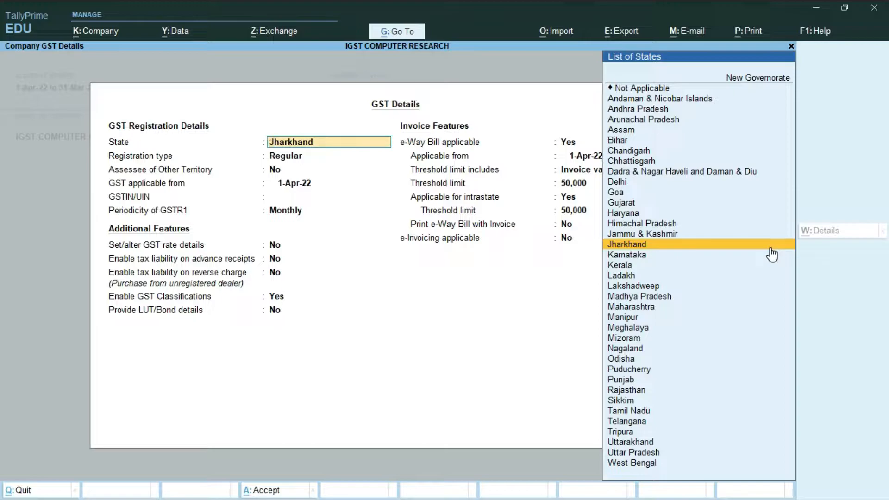
- Keep Jharkhand, enter the company's GSTIN, and leave GSTR1 periodicity at Monthly
key("Return")
key("Return")
key("Return")
key("Return")
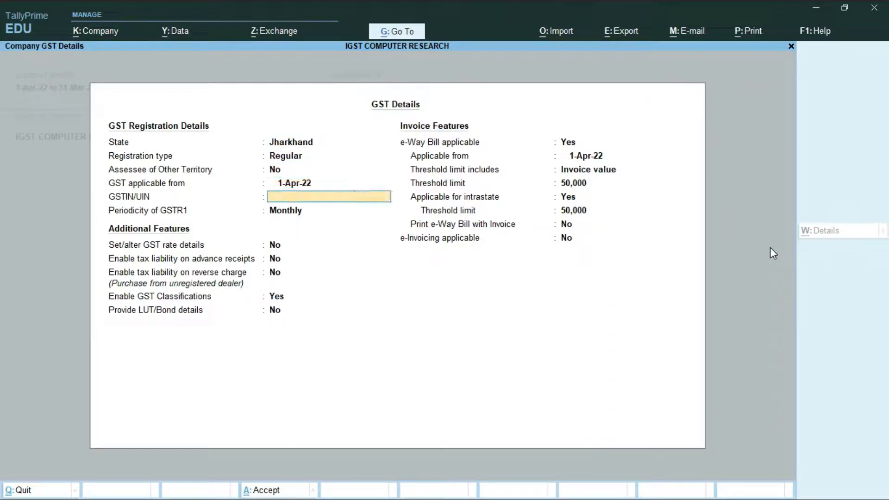
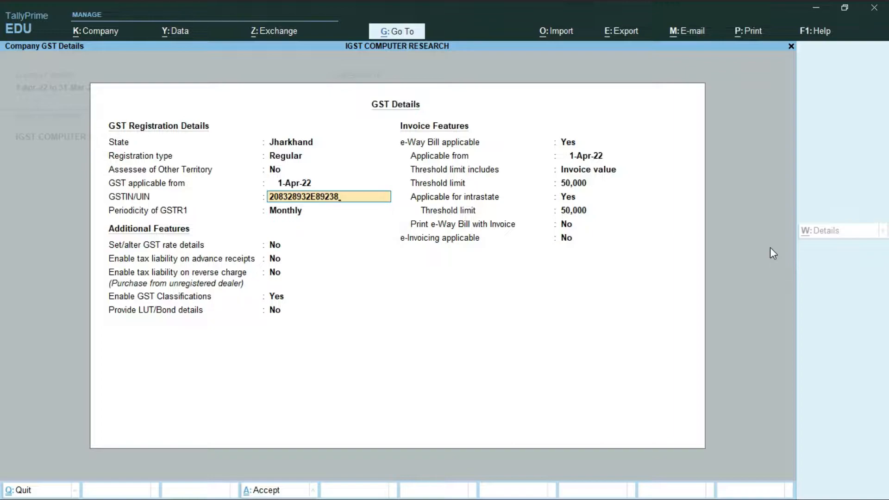
key("Return")
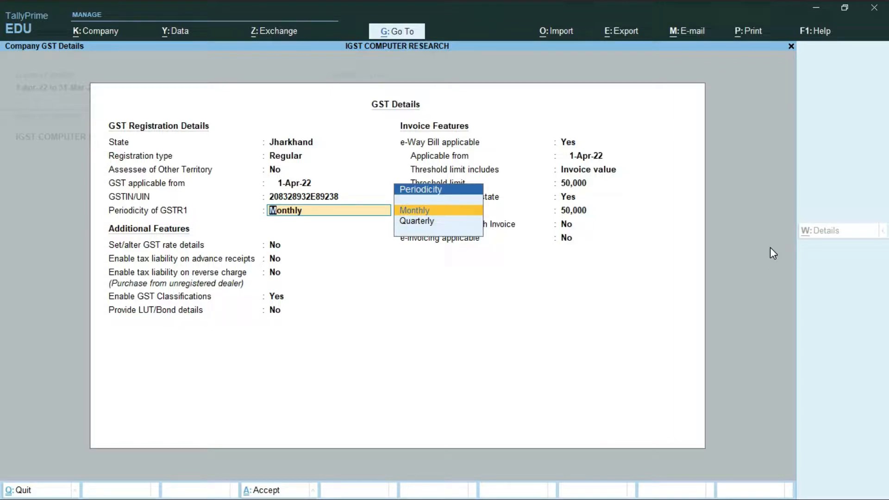
key("Return")
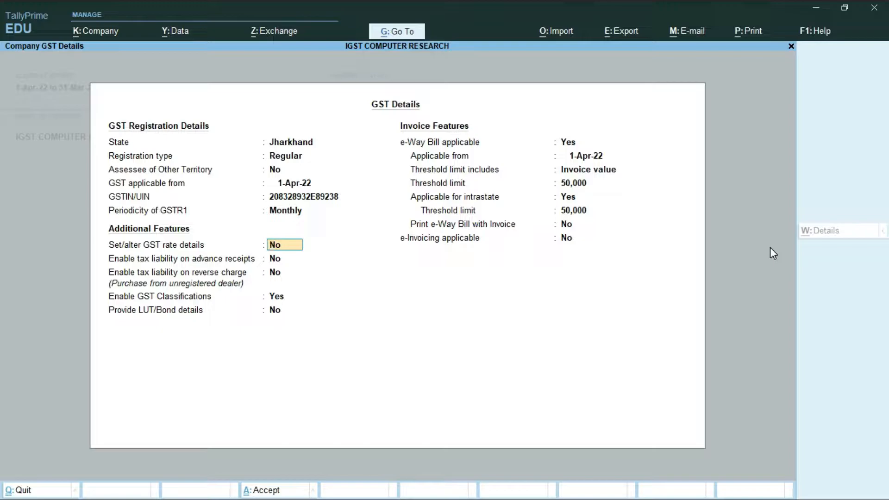
- Turn on company GST rate details and set taxability to Taxable
type("Y")
key("Return")
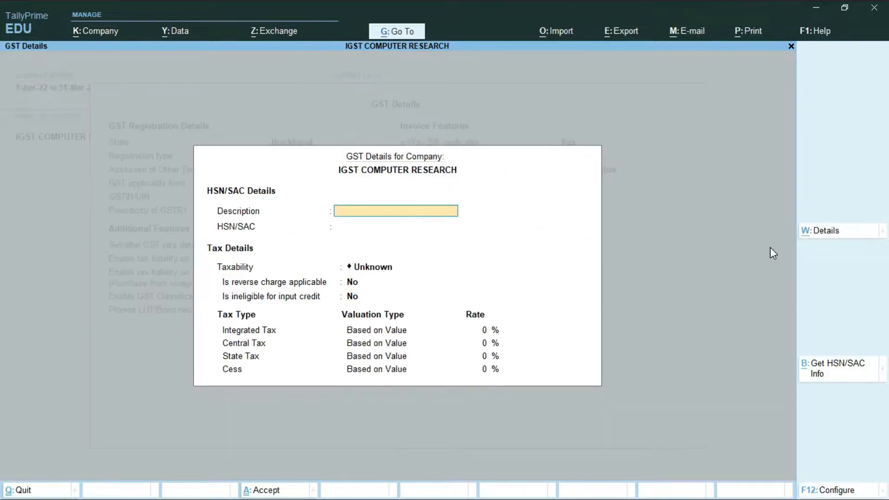
key("Return")
key("Return")
key("Down")
key("Down")
key("Down")
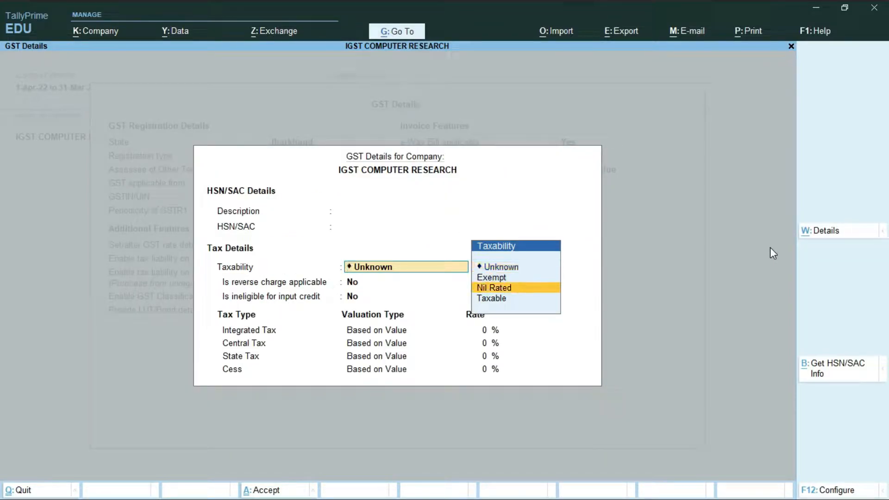
key("Return")
key("Return")
key("Return")
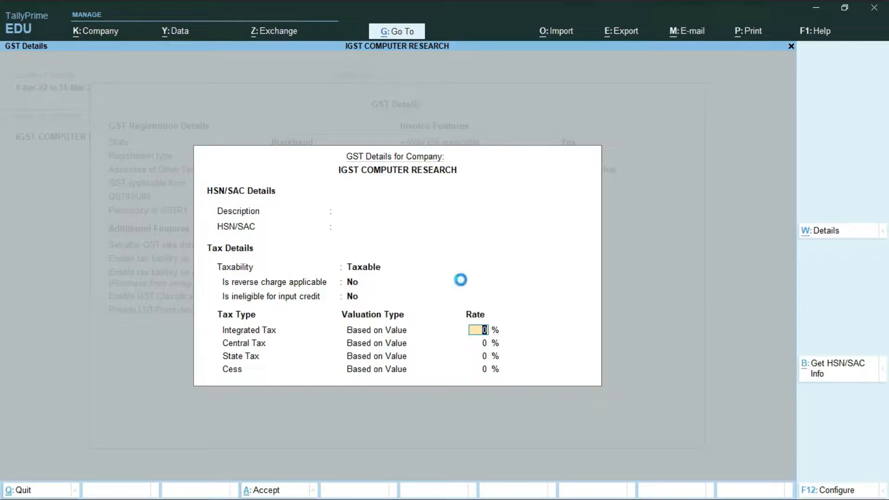
- Review the F12 rate configuration options and enter an 18% integrated tax rate
key("F12")
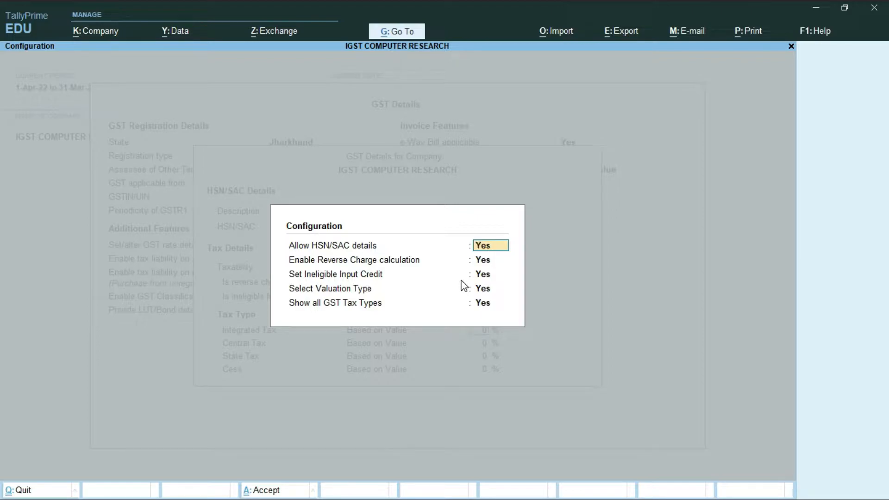
key("Return")
key("Return")
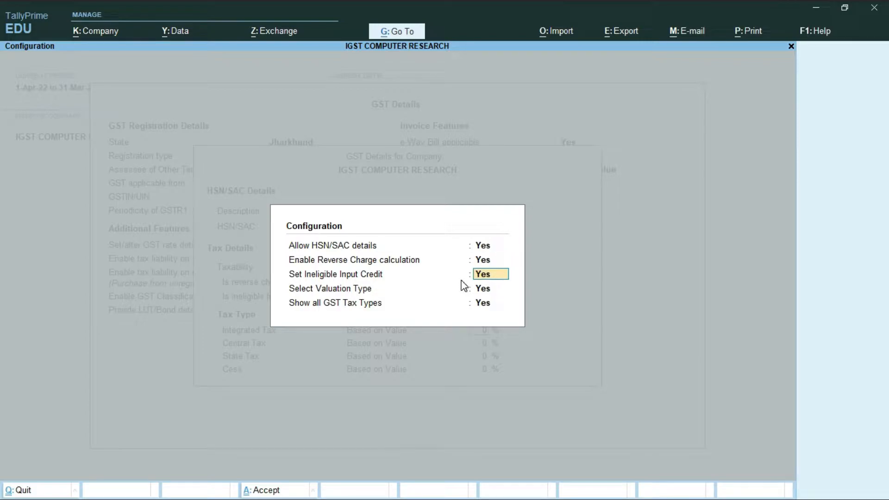
key("Return")
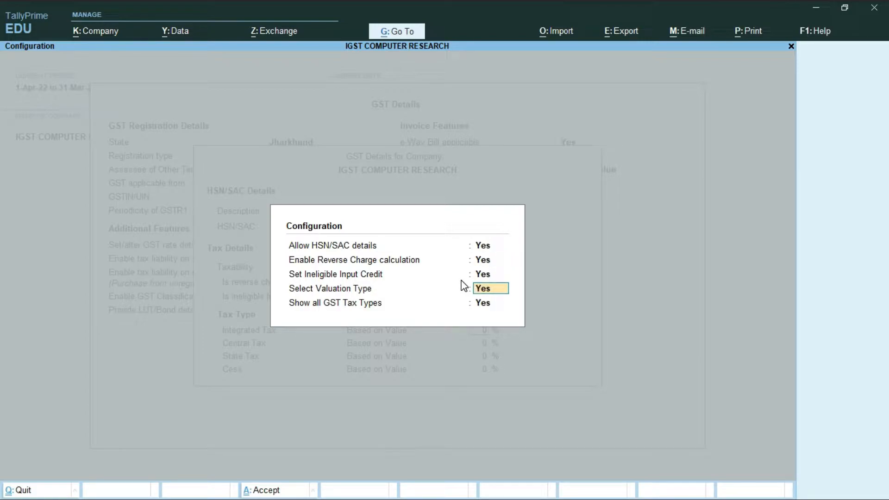
key("Return")
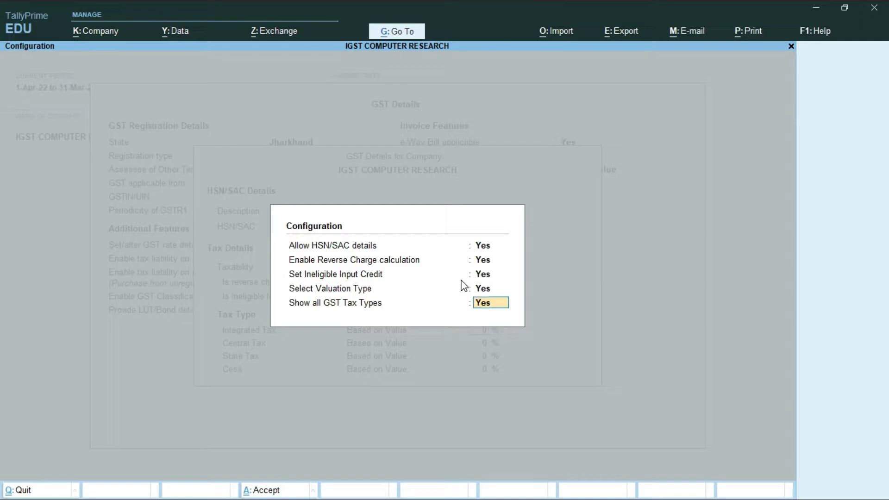
key("Return")
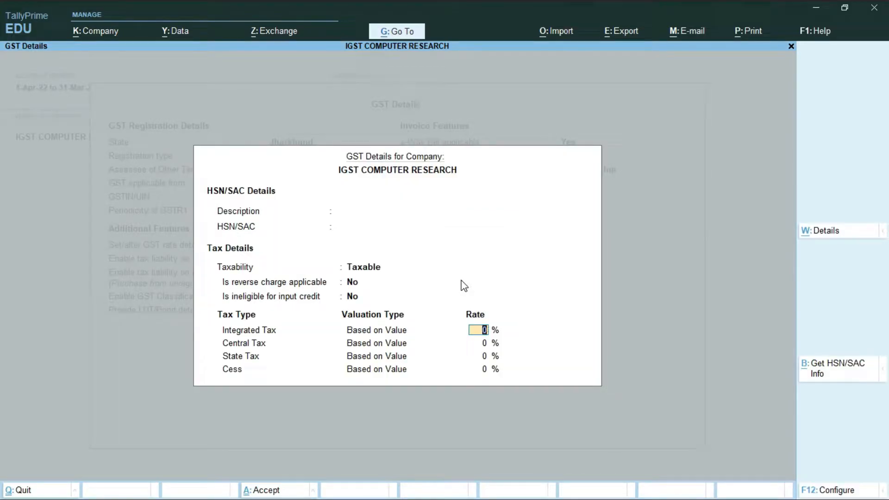
type("18")
key("Return")
key("Return")
key("Return")
key("Return")
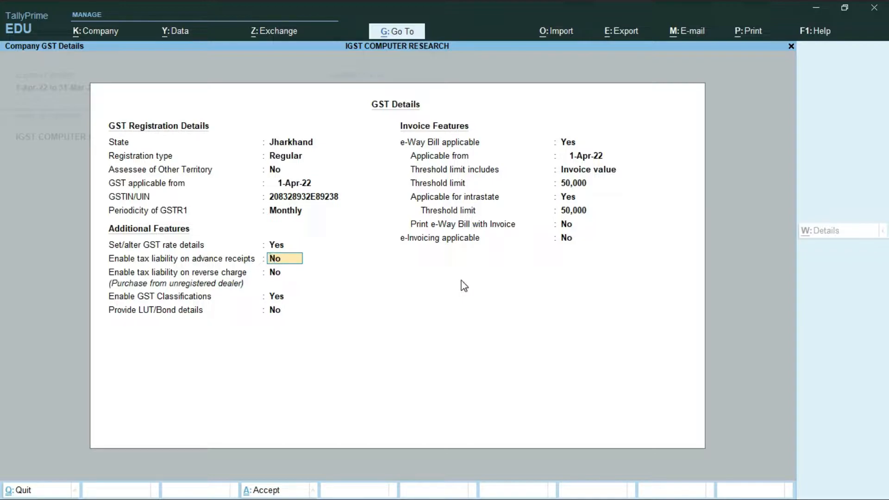
- Set tax liability on advance receipts and on reverse charge to Yes
type("Y")
key("Return")
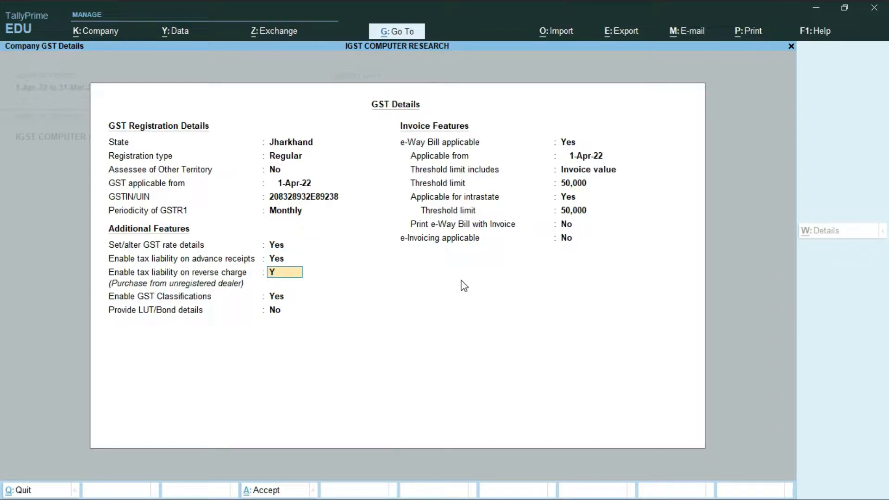
type("Y")
key("Return")
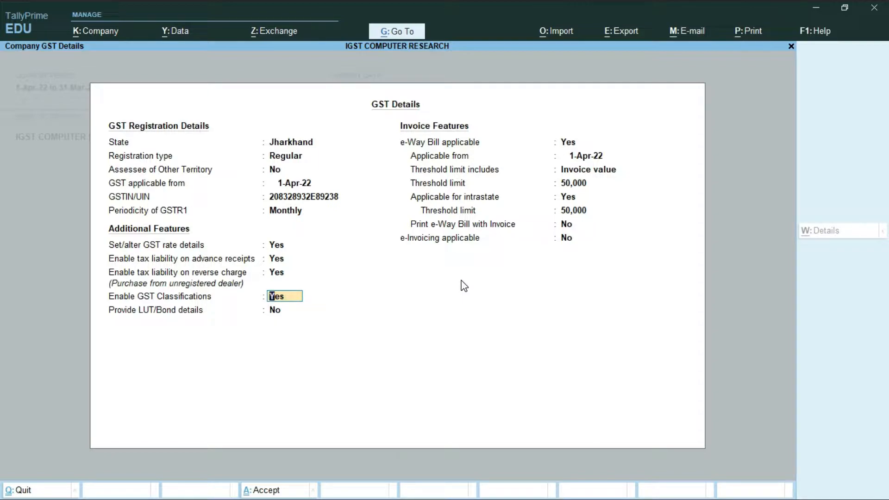
- Set e-Way Bill and e-Invoicing to No, then accept the GST details and company features
key("Return")
key("Return")
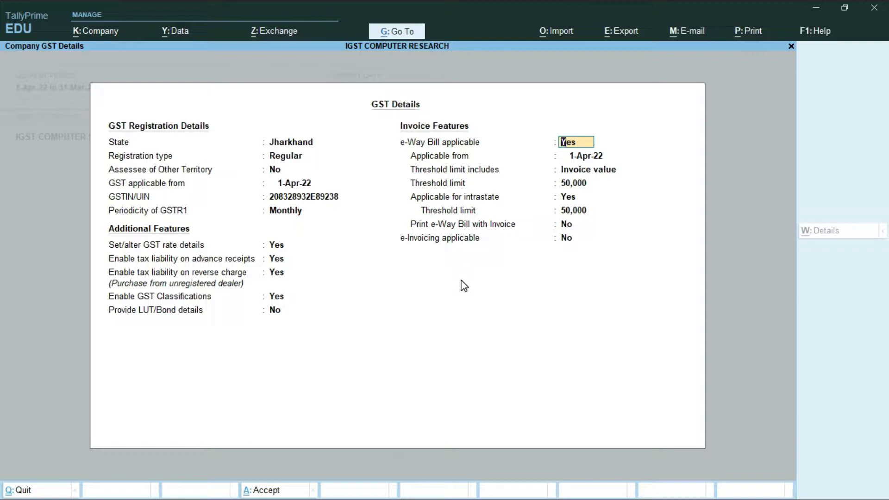
type("N")
key("Return")
type("n")
key("Return")
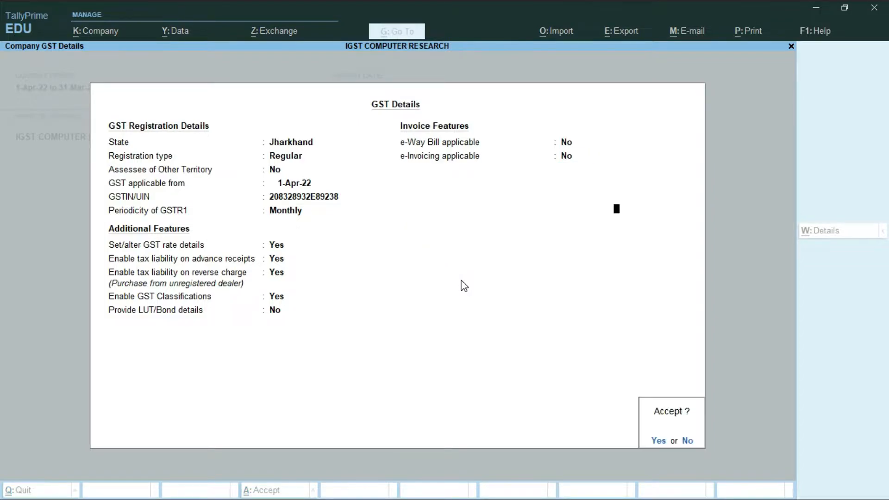
key("Return")
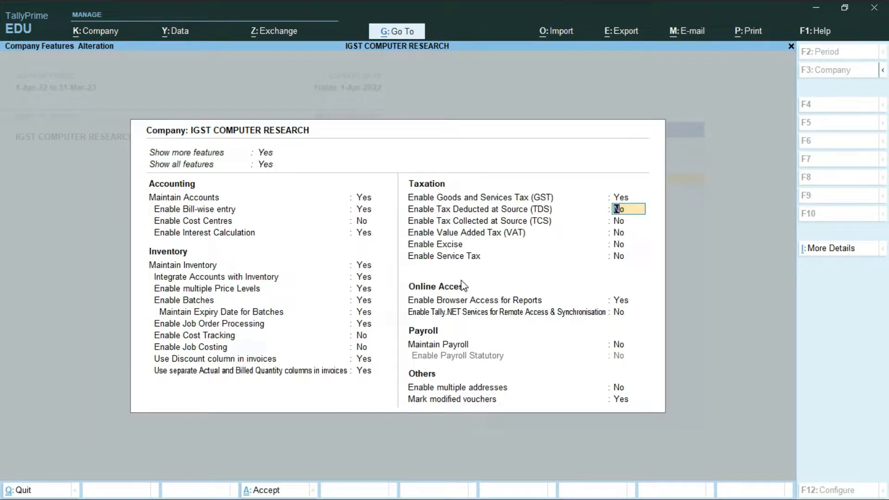
key("Return")
key("Return")
key("Return")
key("Return")
key("Return")
key("Return")
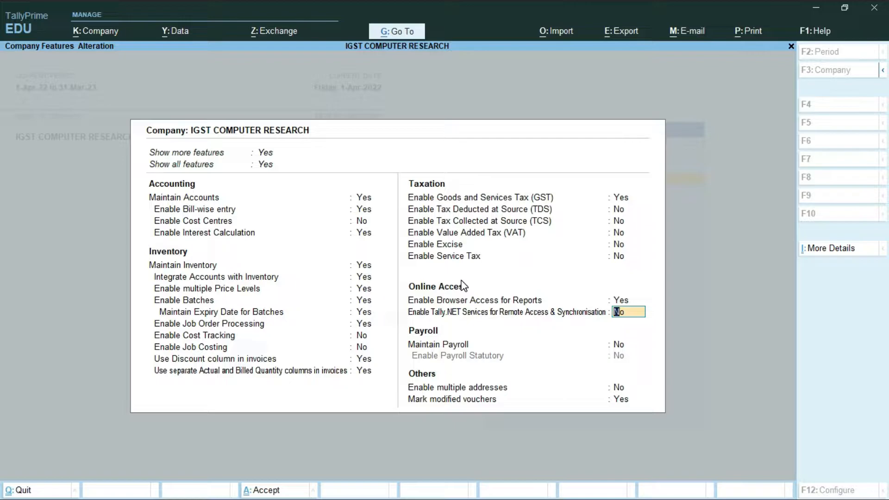
key("Return")
key("Return")
key("Return")
key("Return")
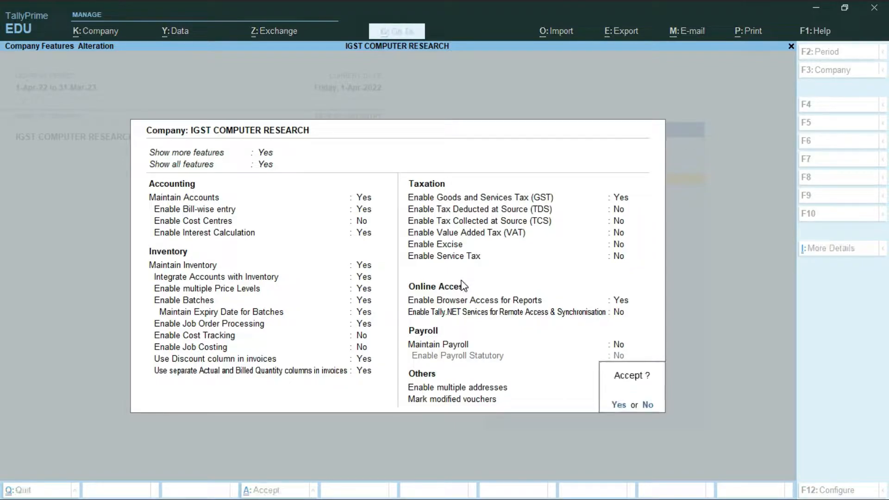
key("Return")
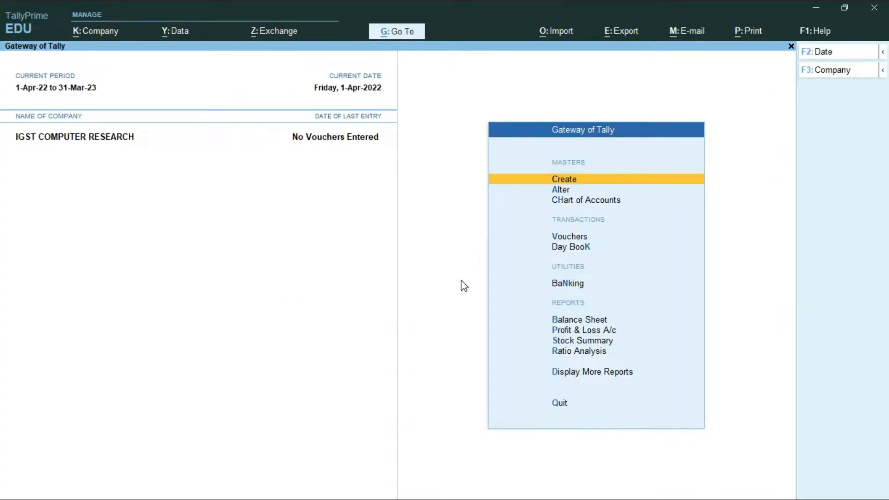
- Start a new Sales voucher and begin creating a party ledger from its party field
key("Down")
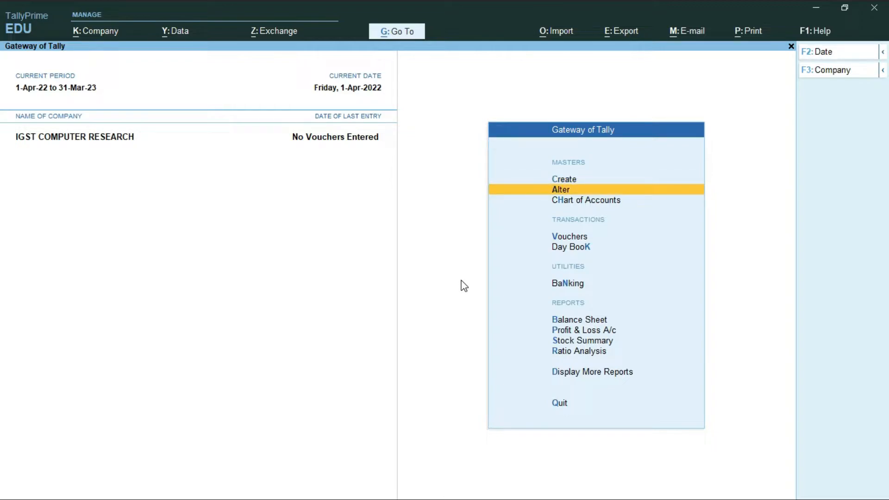
key("Down")
key("Down")
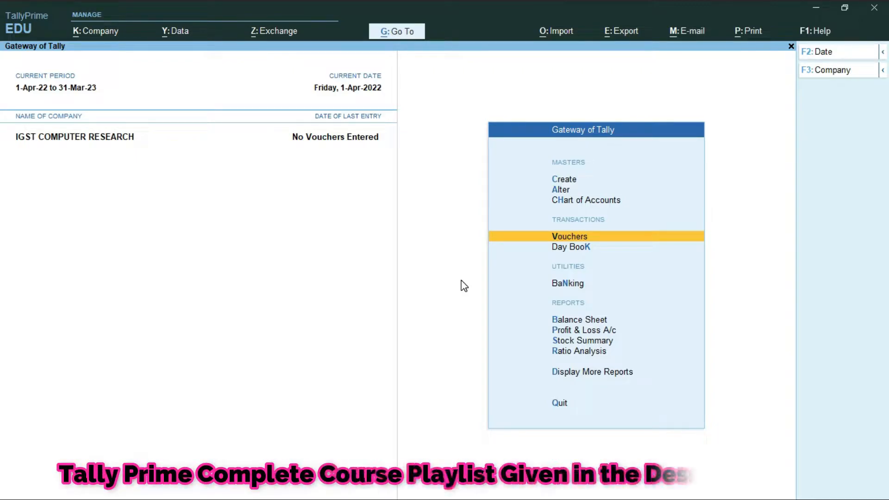
key("Return")
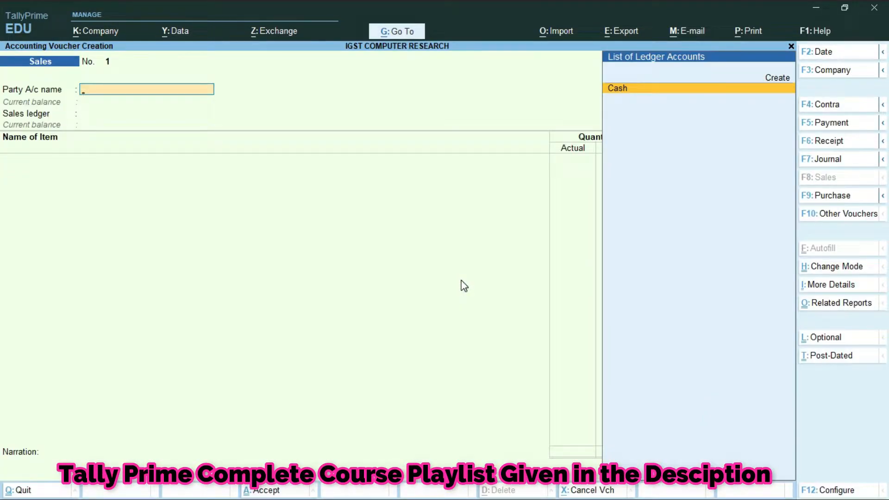
key("alt+c")
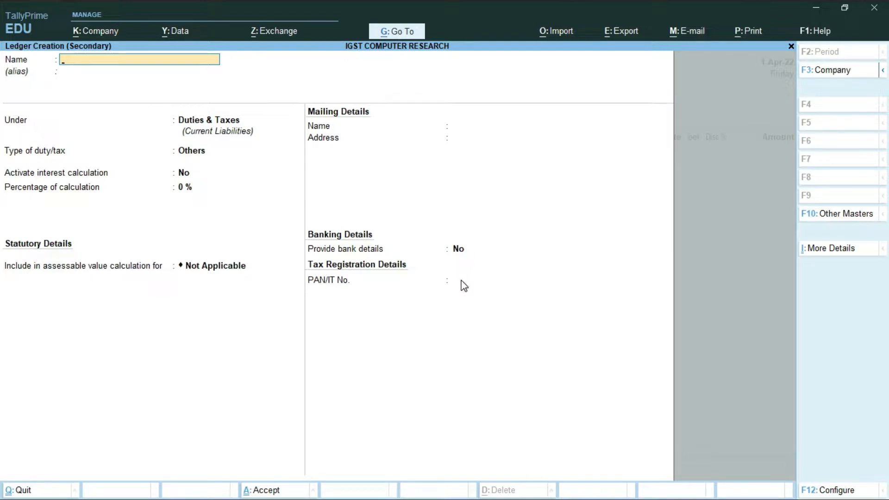
- Enter the customer's name as the ledger name and place it under Sundry Debtors
type("PINTU")
key("Return")
key("Return")
type("SU")
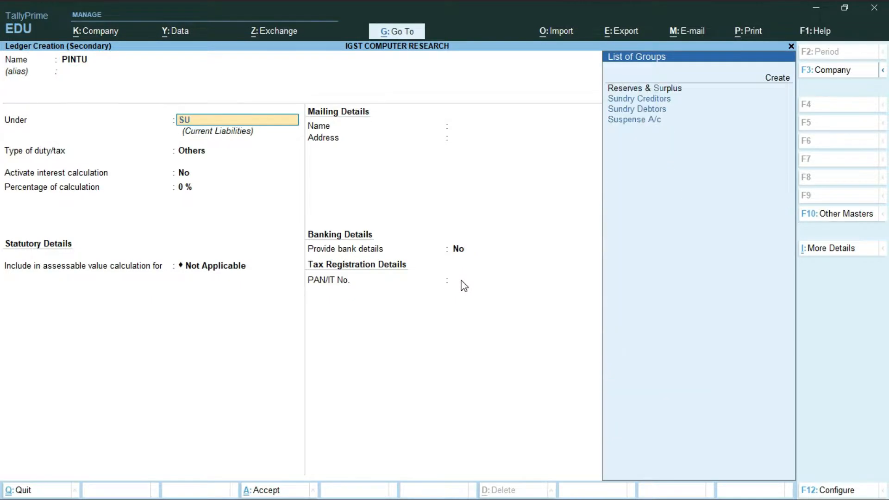
key("Down")
key("Down")
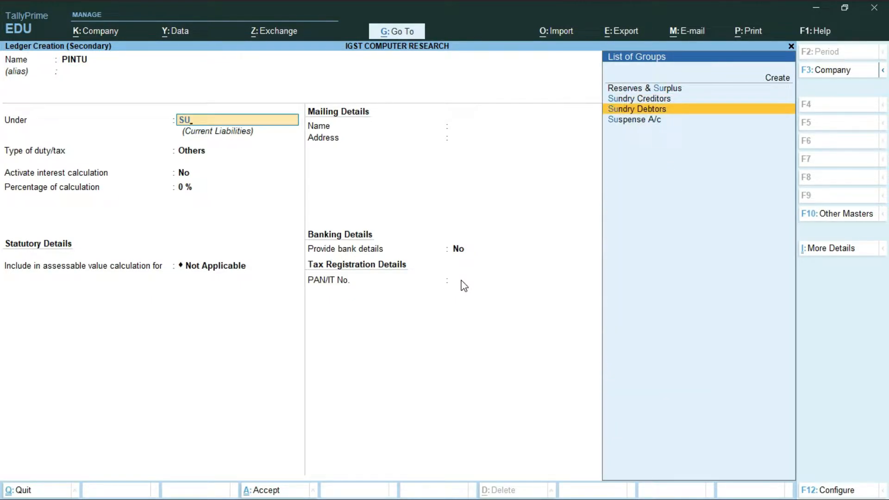
key("Return")
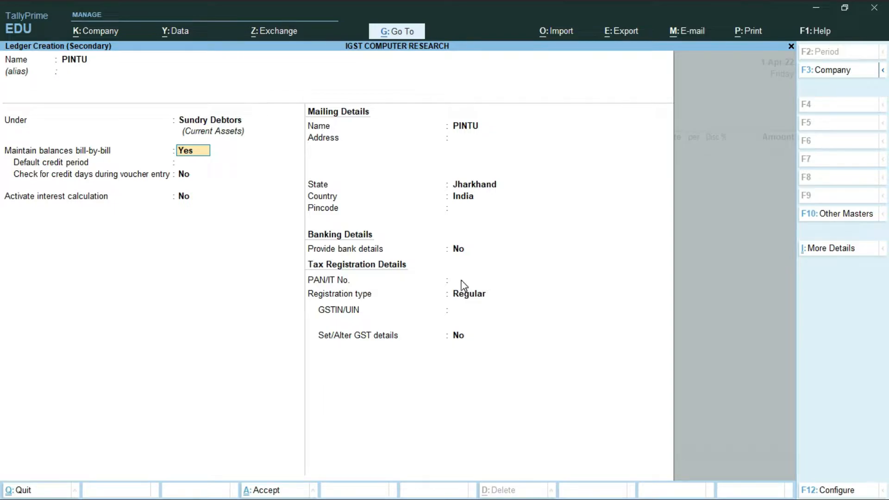
key("Return")
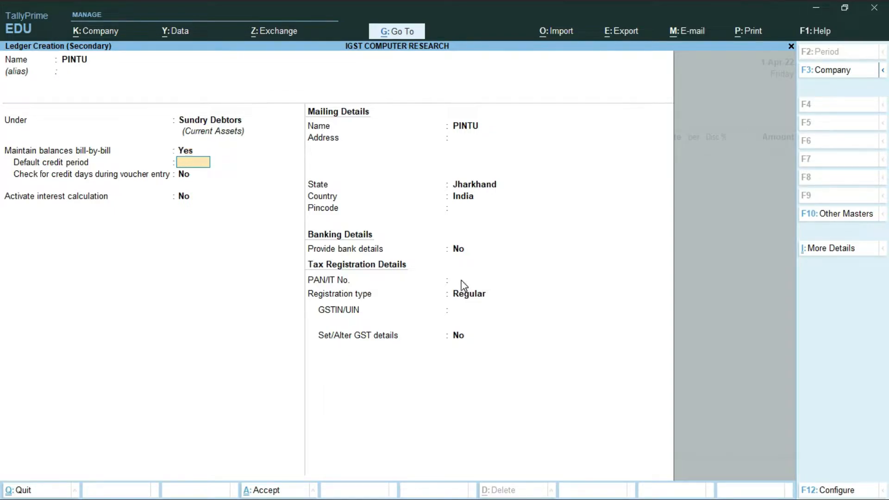
key("Return")
key("Return")
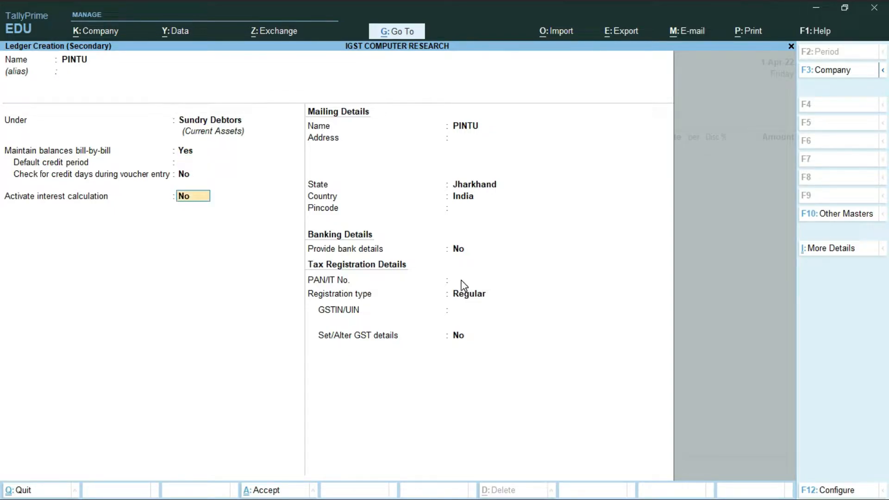
key("Return")
key("Return")
key("Return")
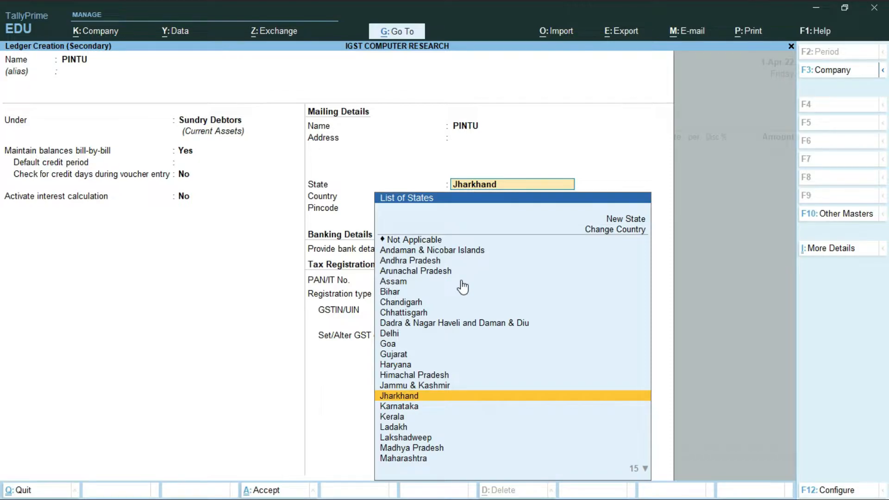
- Set the customer's state to Madhya Pradesh and save the ledger
key("Down")
key("Down")
key("Down")
key("Down")
key("Down")
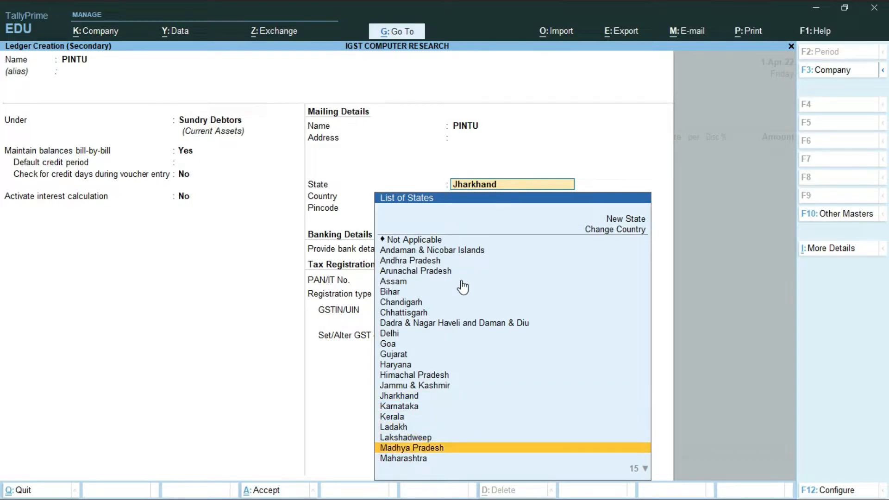
key("Return")
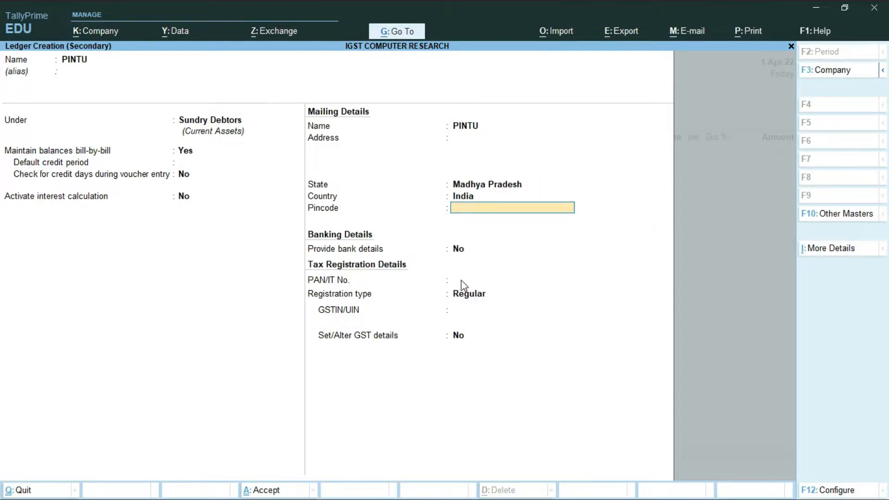
key("Return")
key("Return")
key("Return")
key("Return")
key("Return")
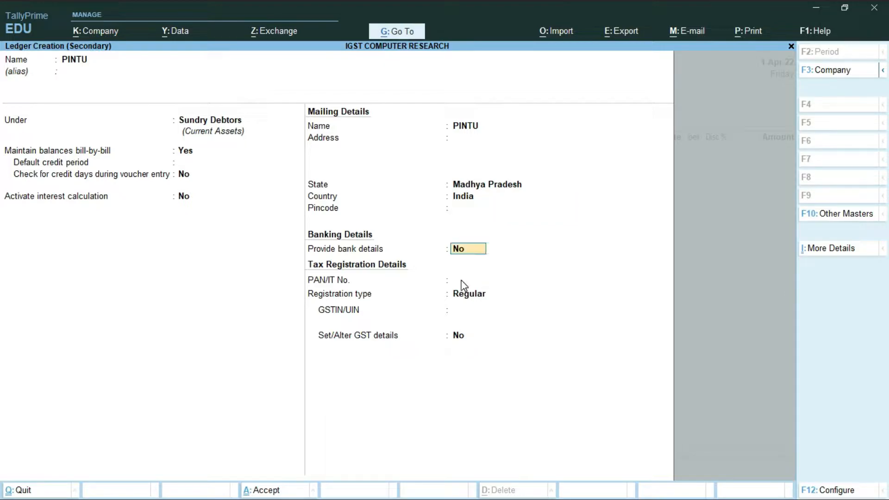
key("Return")
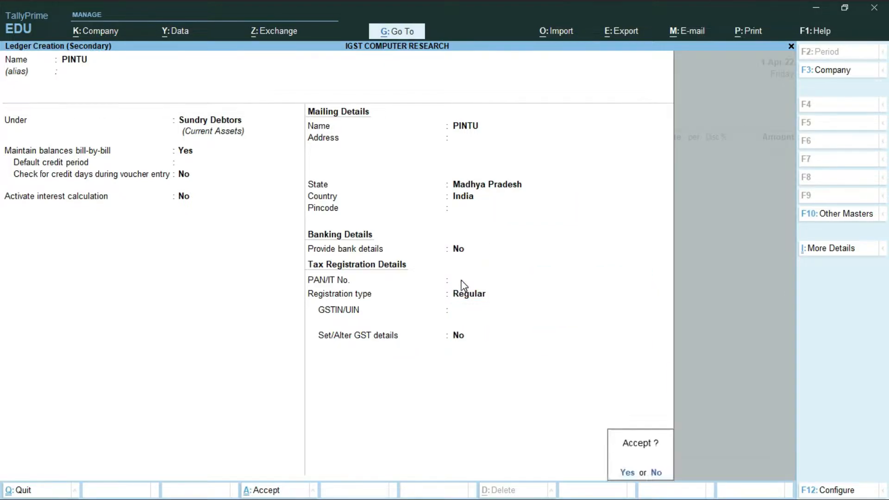
key("Return")
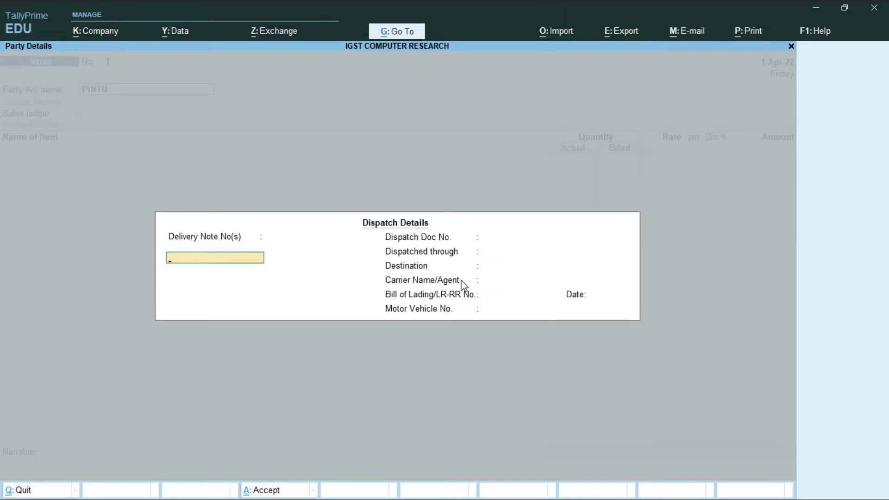
- Create a SALE ledger under Sales Accounts with GST applicable and open its GST details
key("ctrl+a")
key("ctrl+a")
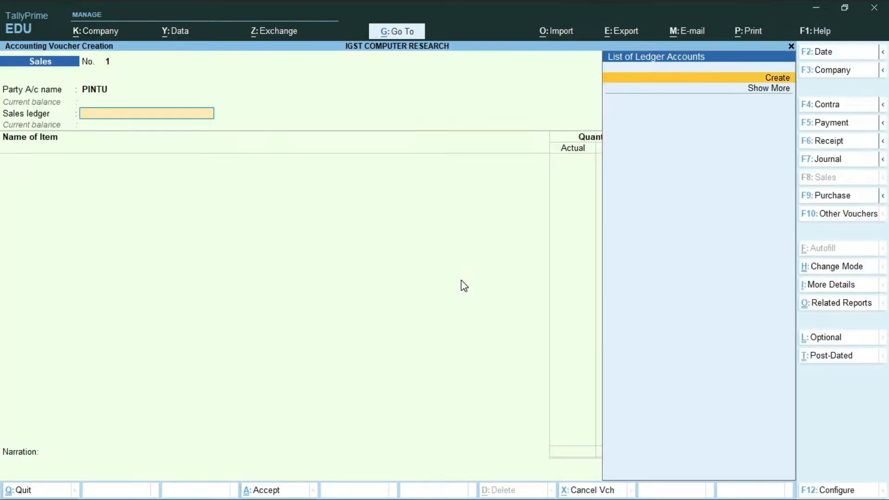
key("Return")
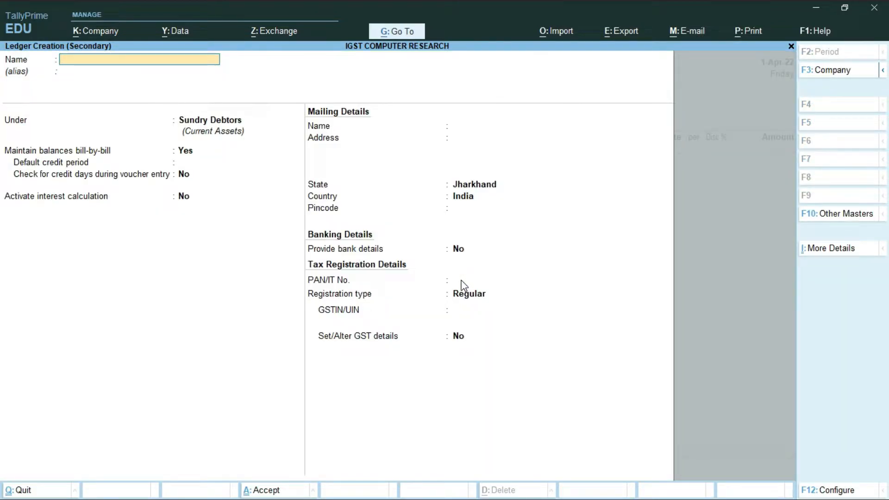
type("SALE")
key("Return")
key("Return")
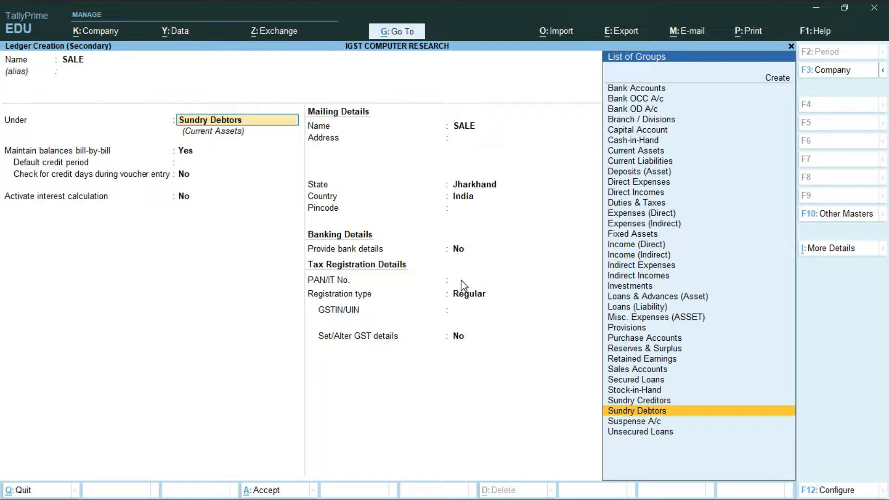
type("SAL")
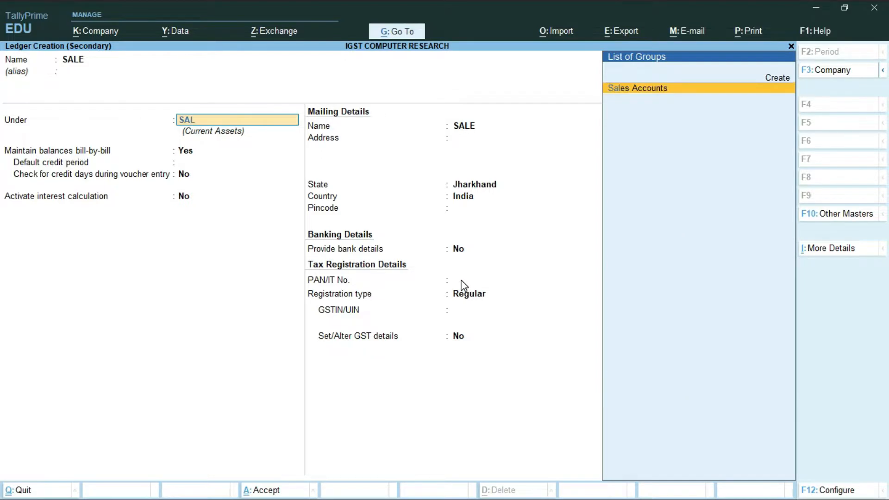
key("Return")
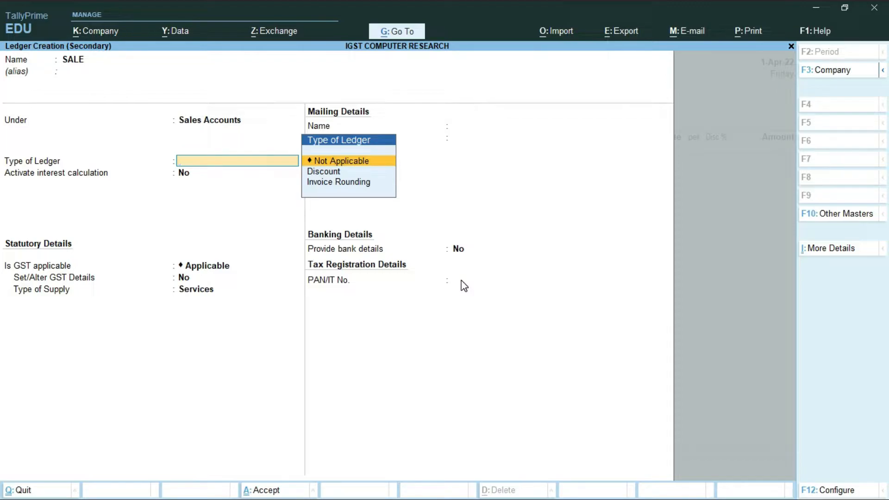
key("Return")
key("Return")
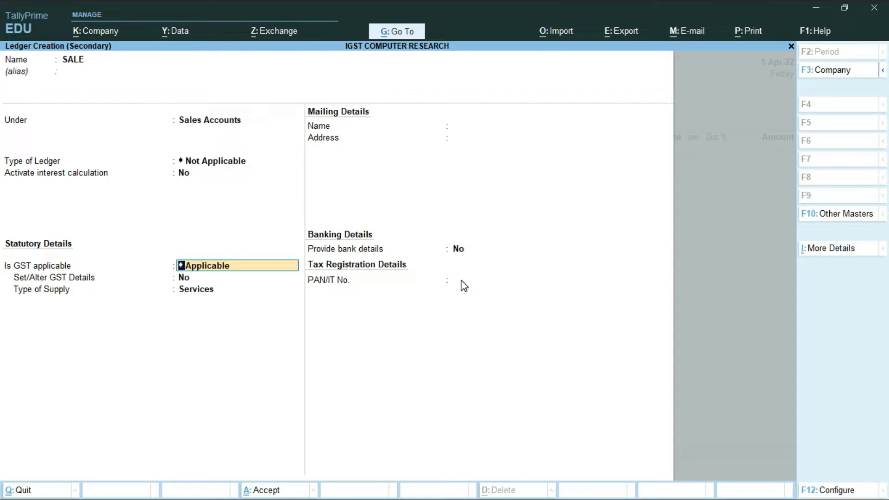
key("Return")
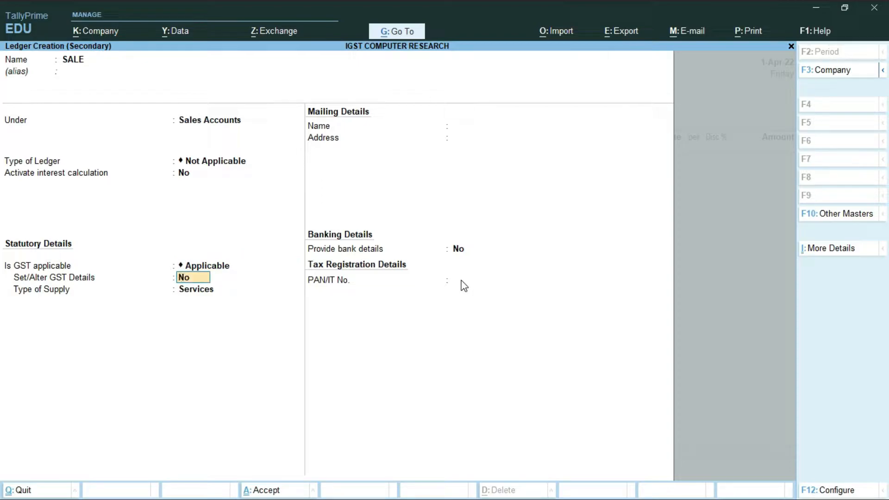
type("y")
key("Return")
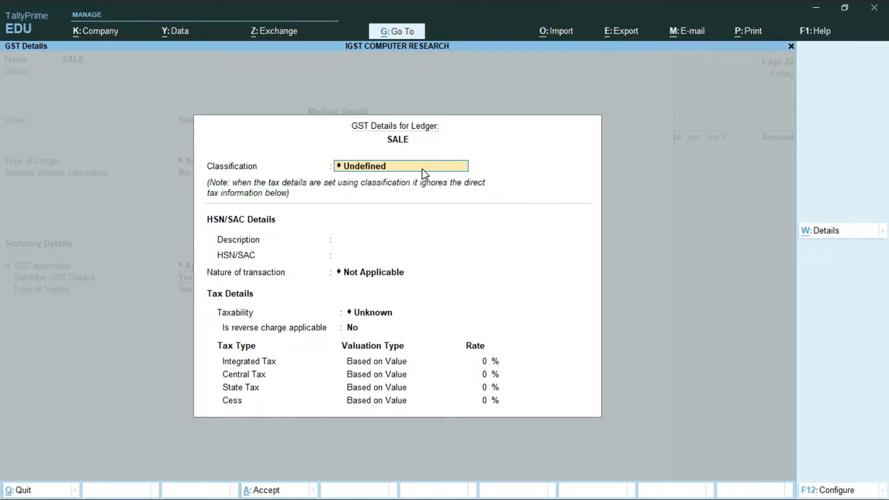
- Create a new GST classification named IGST with nature Interstate Sales Taxable
key("BackSpace")
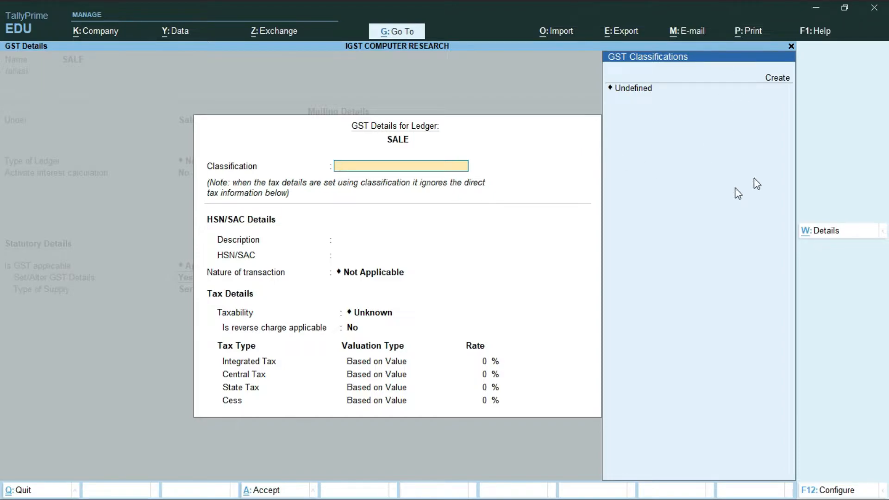
key("Up")
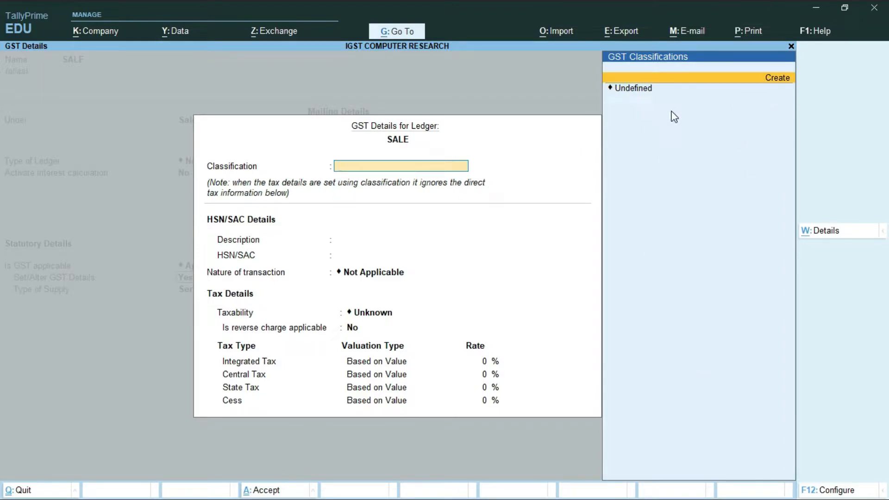
key("Return")
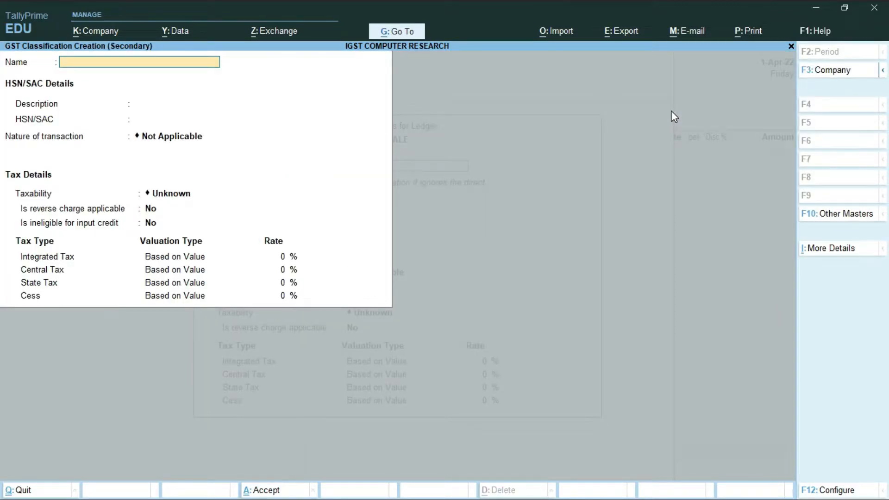
type("IGST")
key("Return")
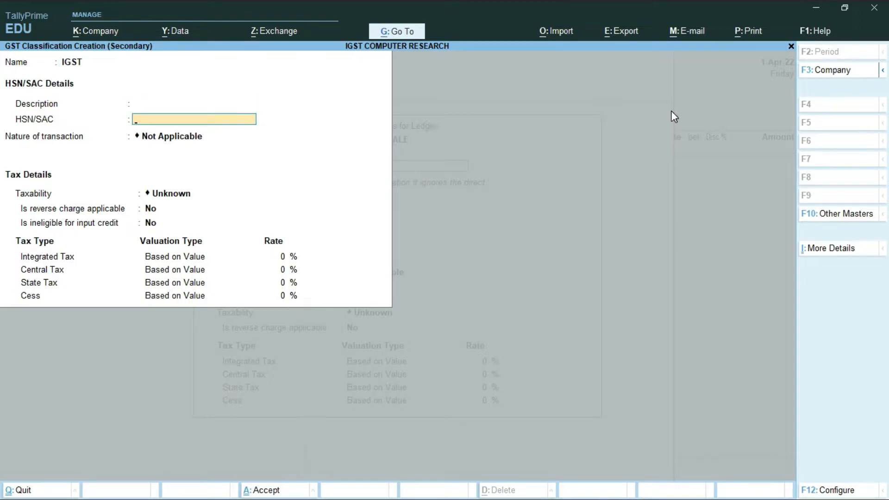
key("Return")
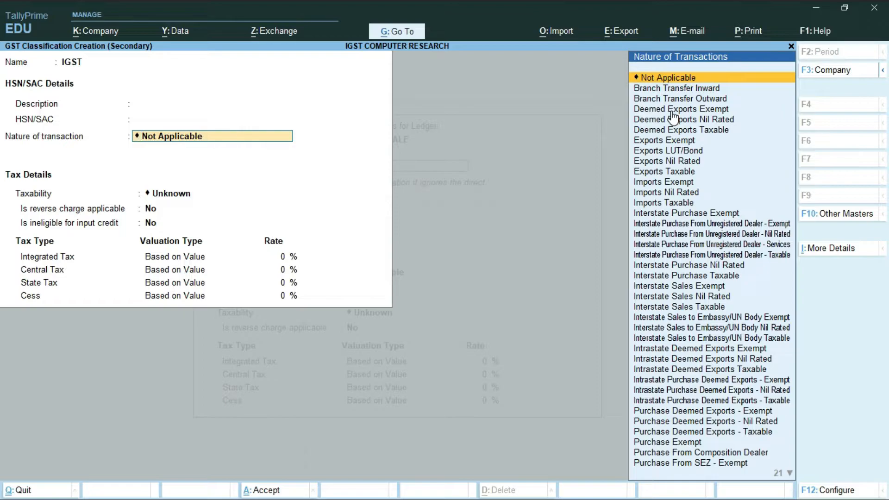
key("Down")
key("Down")
key("Down")
key("Down")
key("Down")
key("Down")
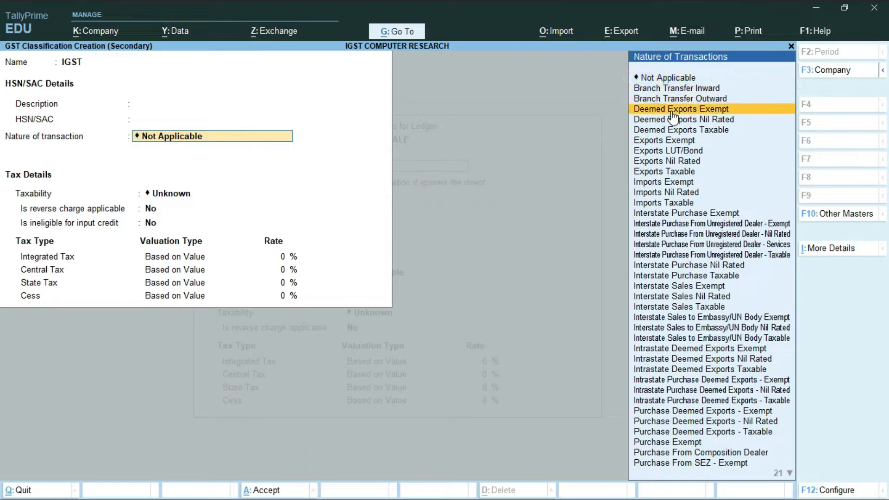
key("Down")
key("Down")
key("Down")
key("Down")
key("Down")
key("Down")
key("Down")
key("Down")
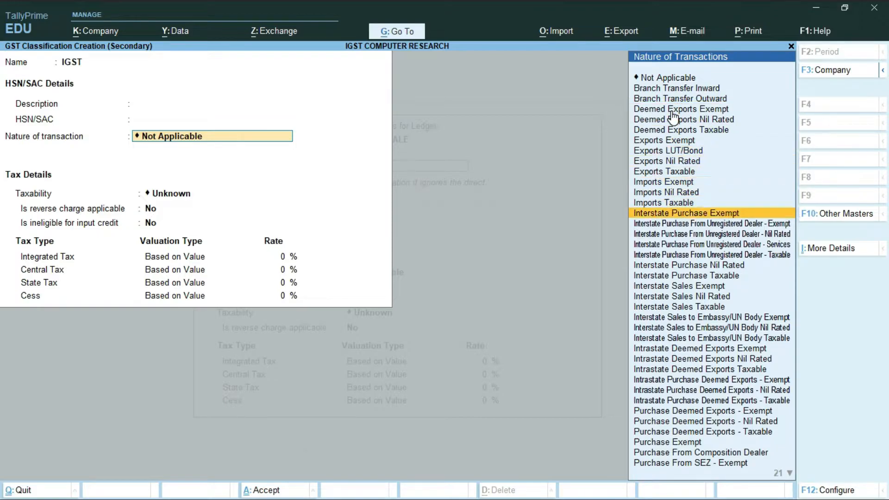
key("Down")
key("Down")
key("Down")
key("Down")
key("Down")
key("Down")
key("Down")
key("Down")
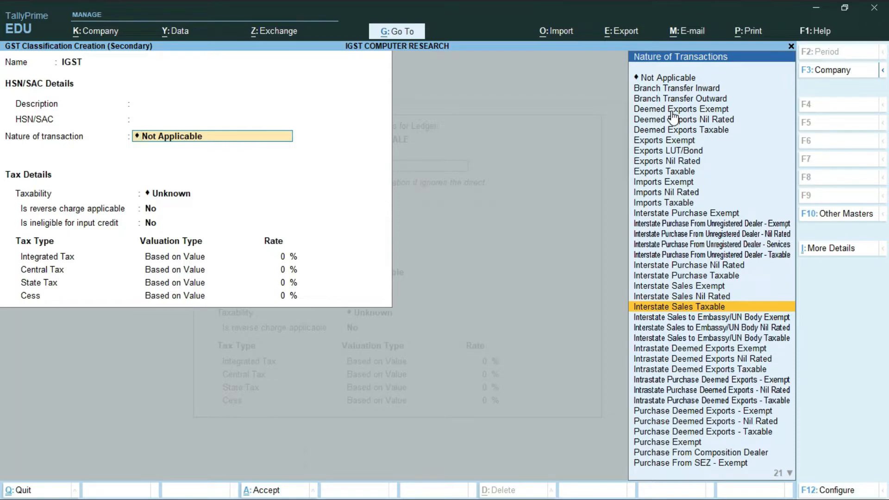
key("Return")
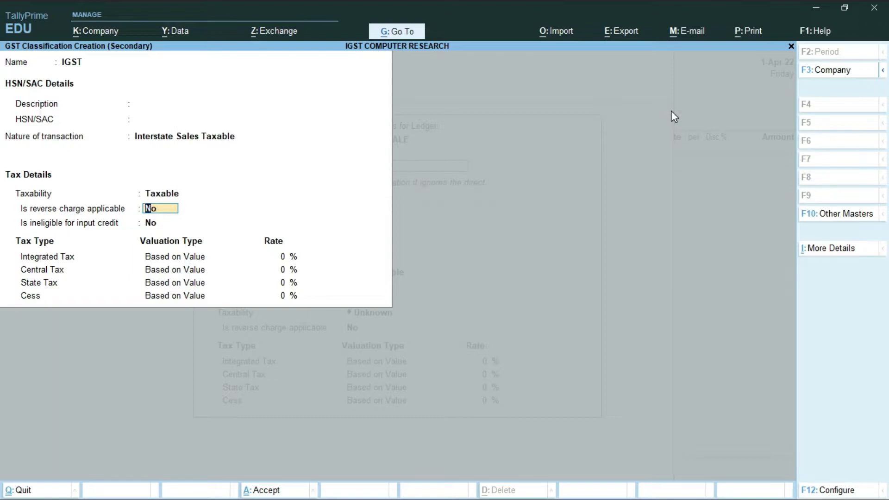
- Give IGST an 18% integrated tax rate, accept it, and pick Goods as supply type
key("Return")
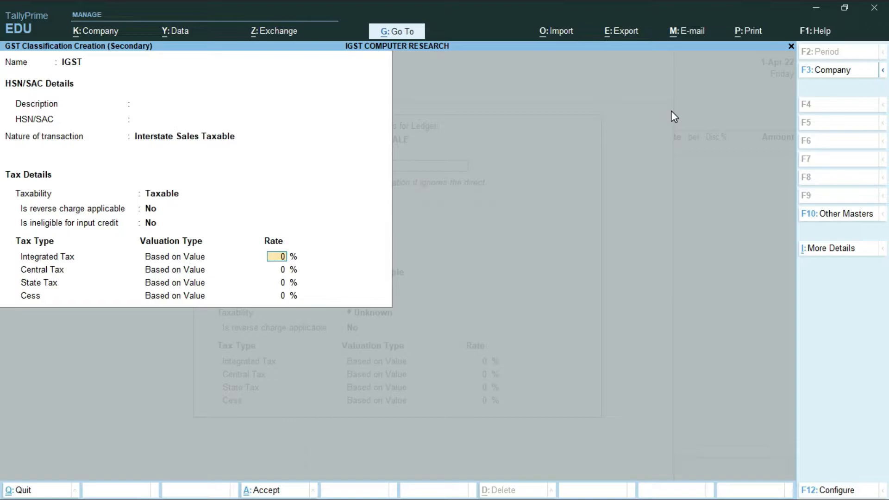
type("18")
key("Return")
key("Return")
key("Return")
key("Return")
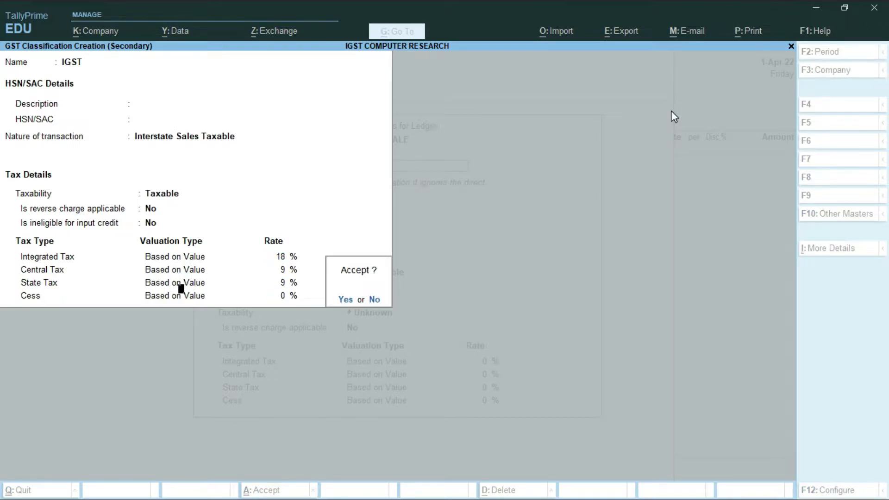
key("Return")
key("Up")
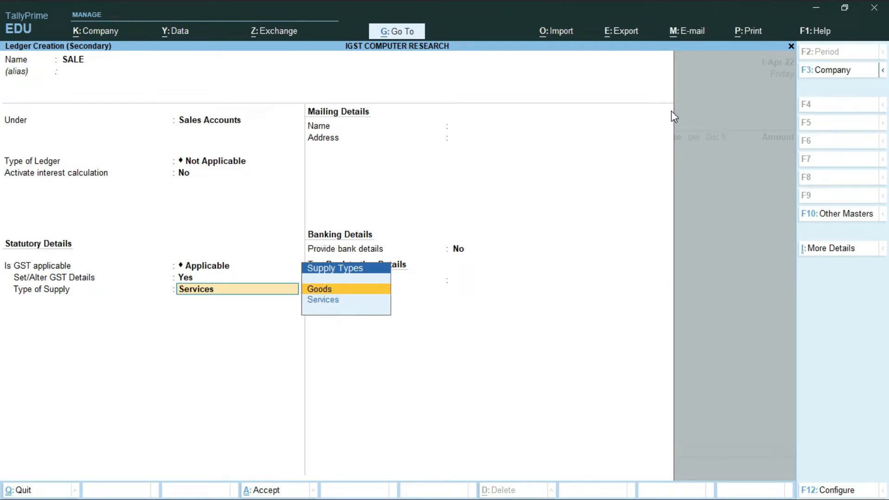
- Save the SALE ledger as Goods supply, then start stock item RAM and a new stock group
key("Return")
key("Return")
key("Return")
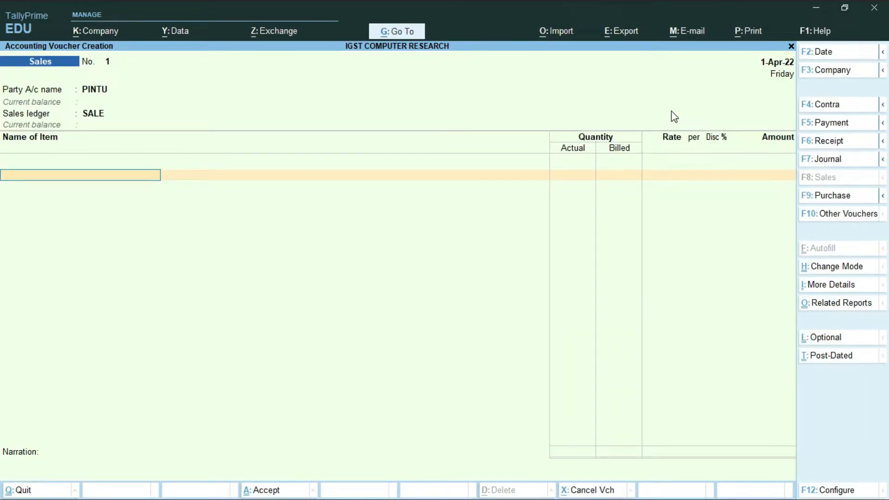
key("alt+c")
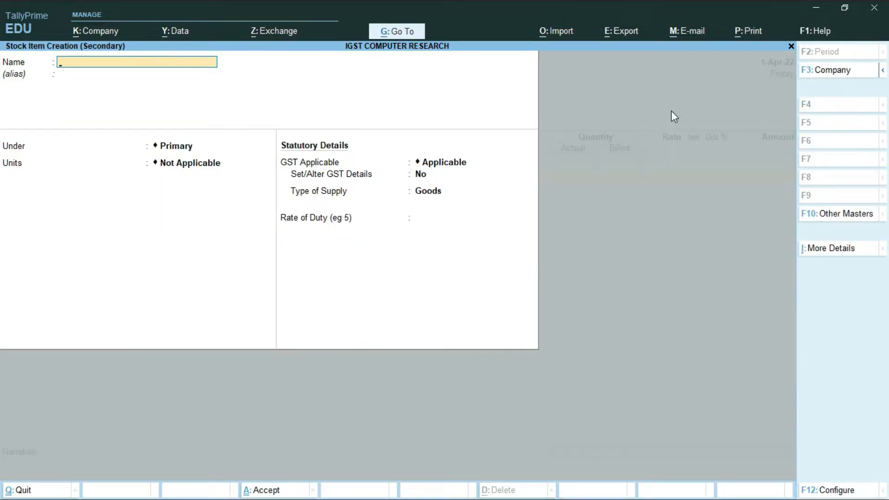
type("RAM")
key("Return")
key("Return")
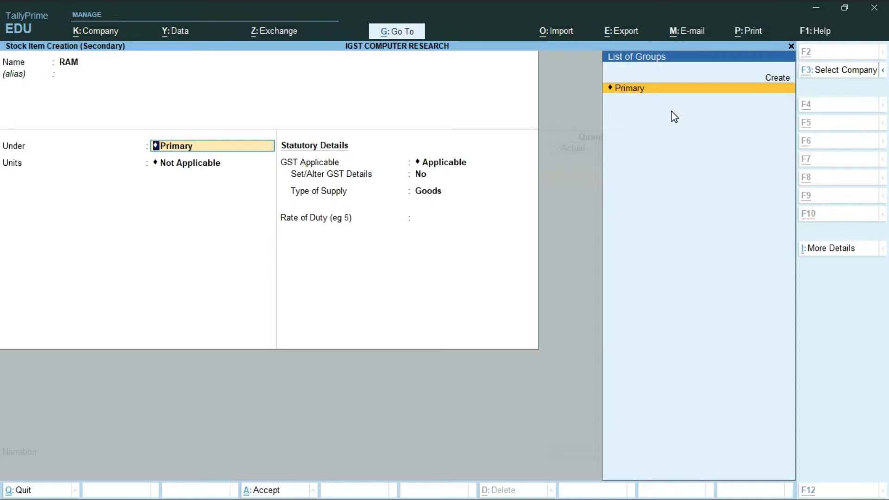
key("alt+c")
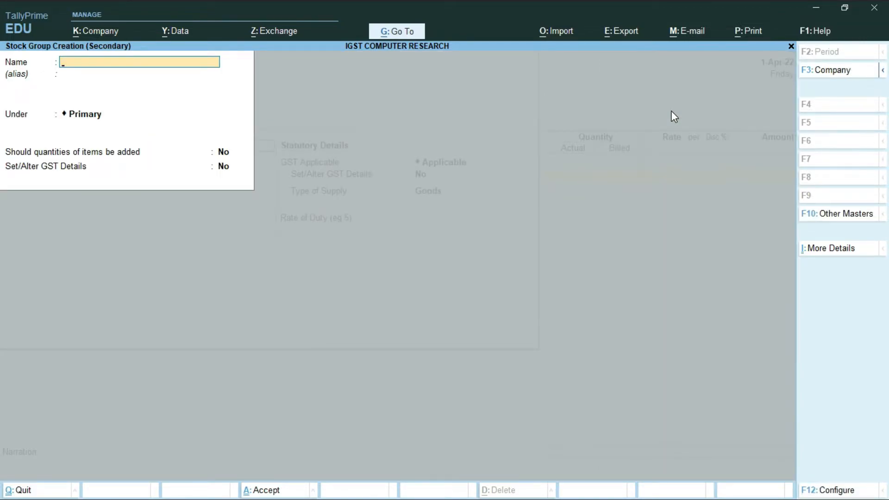
- Name the new stock group COMPUTER under Primary, with quantities not added
type("COMPUTER")
key("Return")
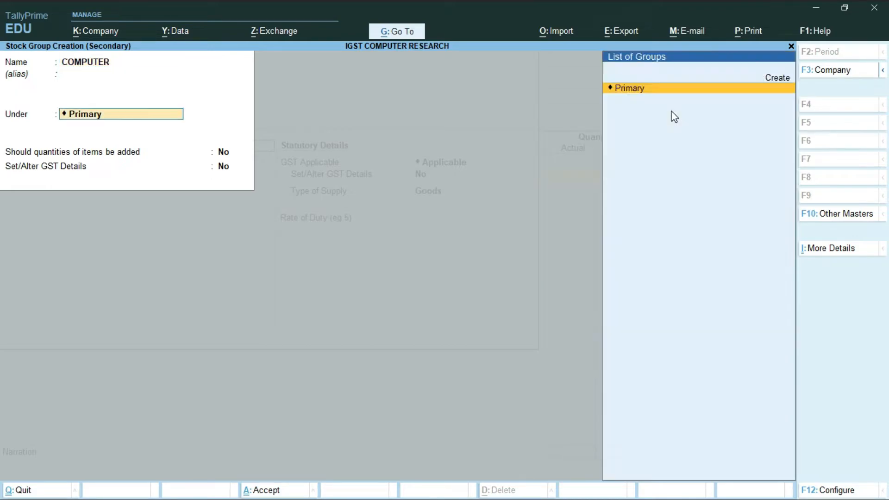
key("Return")
type("n")
key("Return")
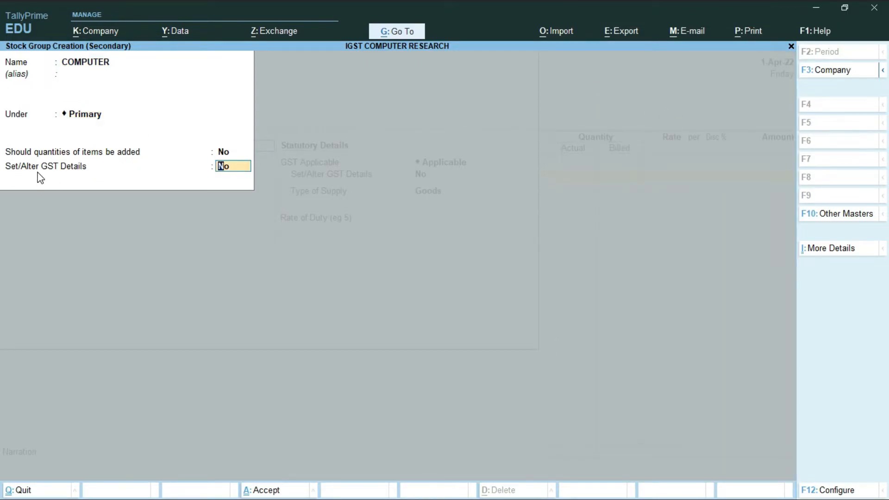
- Set the COMPUTER group's GST details to Taxable at 18% integrated tax
type("y")
key("Return")
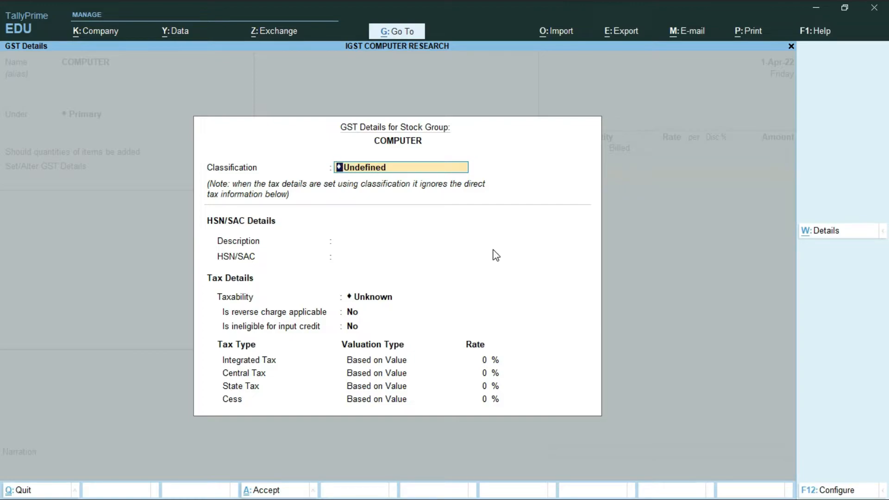
key("BackSpace")
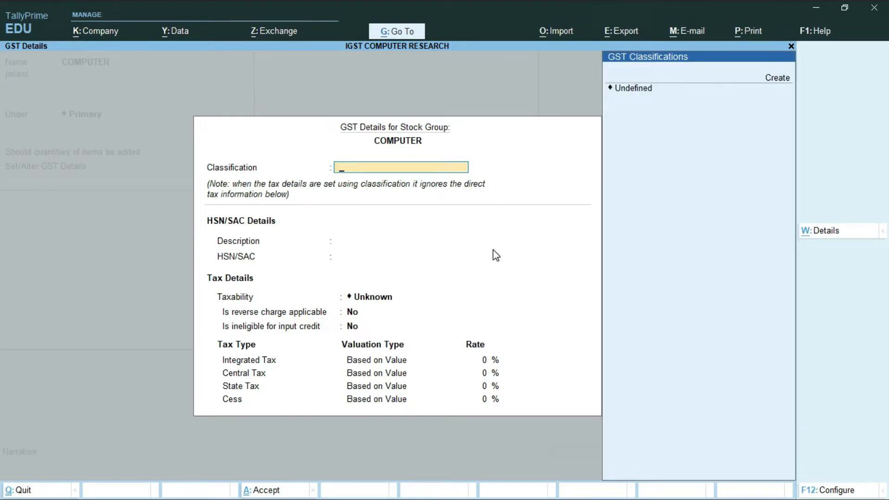
key("Down")
key("Down")
key("Return")
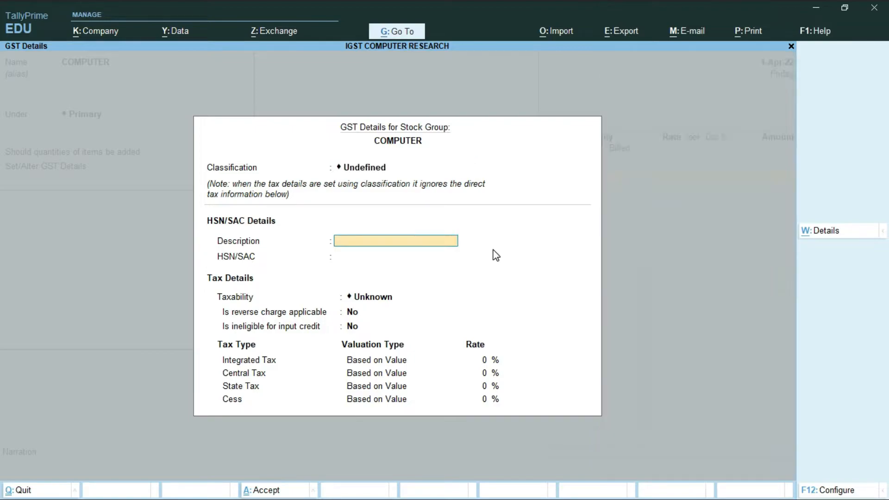
key("Return")
key("Return")
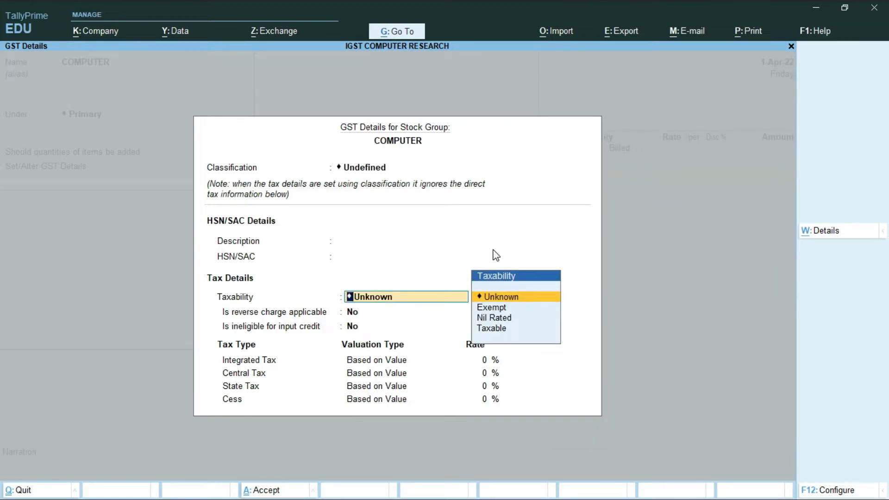
key("Down")
key("Down")
key("Down")
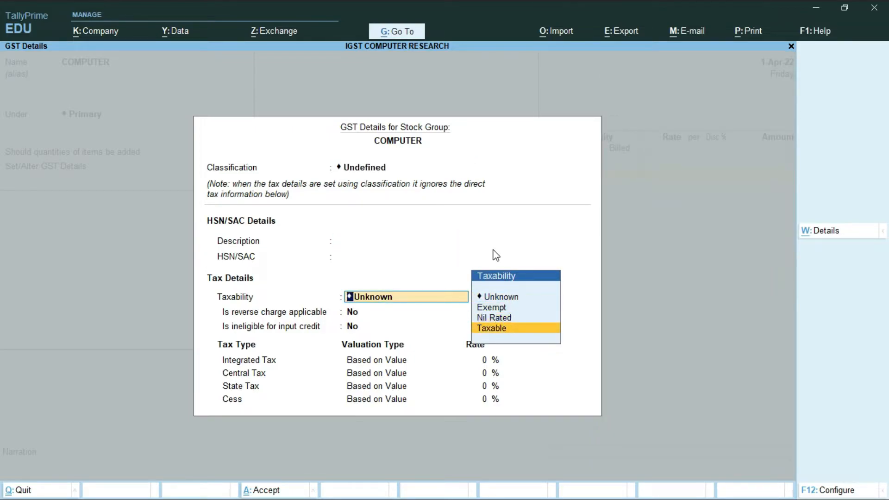
key("Return")
key("Return")
key("Return")
type("18")
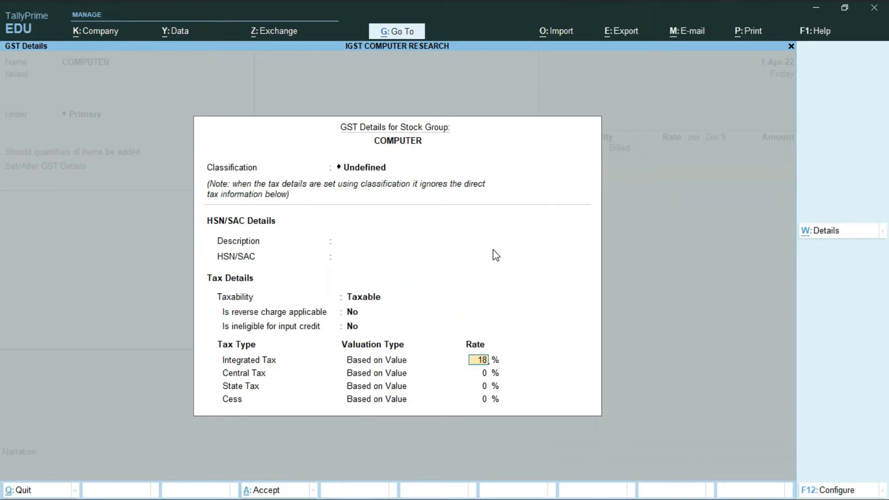
key("Return")
key("Return")
key("Return")
key("Return")
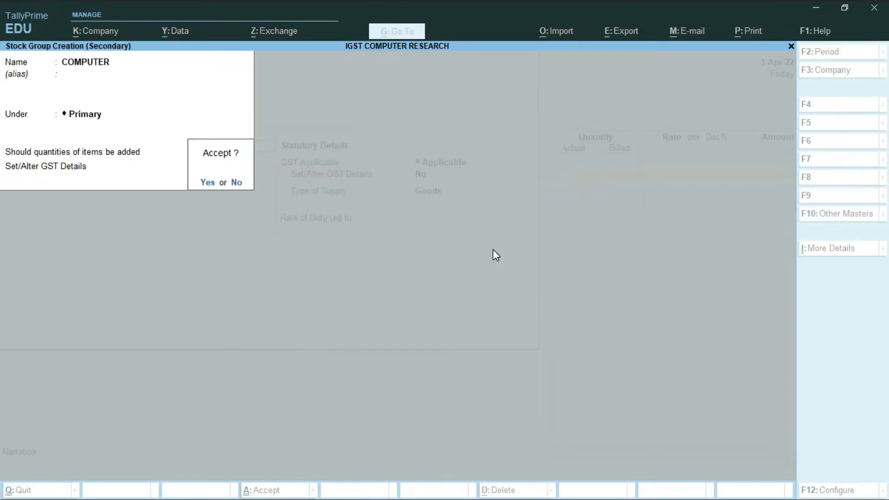
- Confirm COMPUTER as RAM's stock group, closing an accidentally opened menu
key("Return")
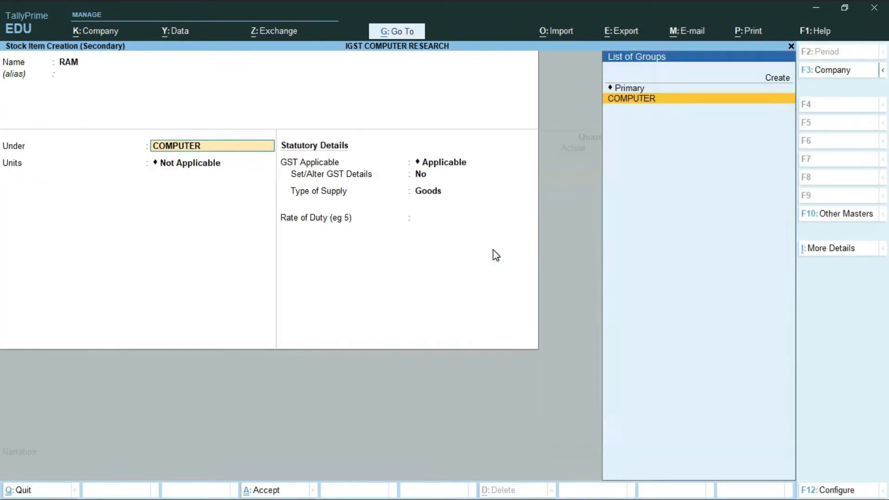
key("Return")
key("alt+z")
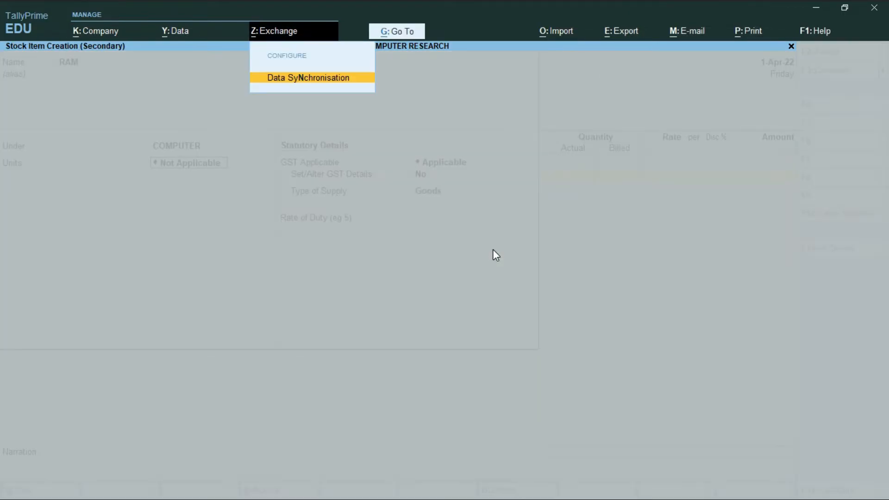
key("Escape")
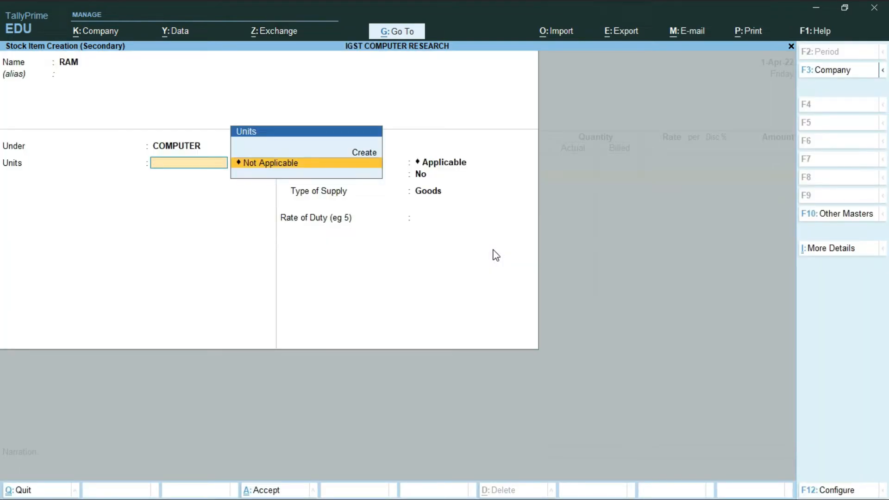
- Create unit PCS with quantity code PCS-PIECES and 0 decimals, and assign it to RAM
key("alt+c")
type("PCS")
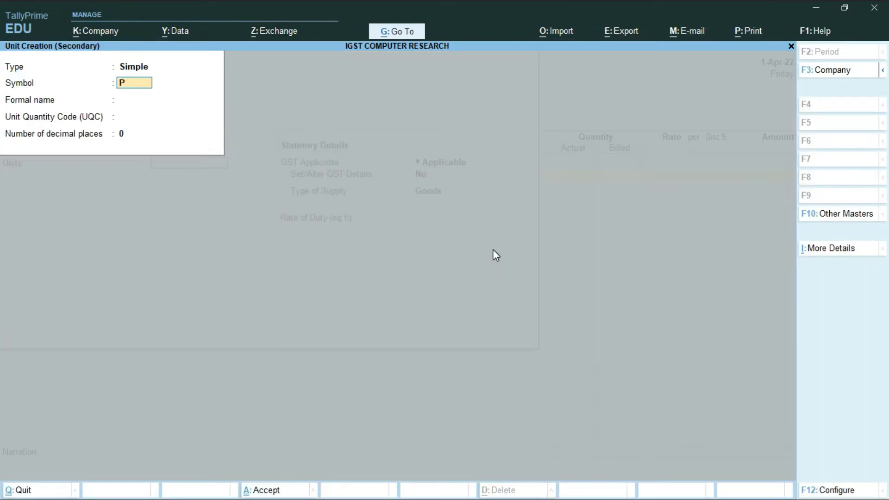
key("Return")
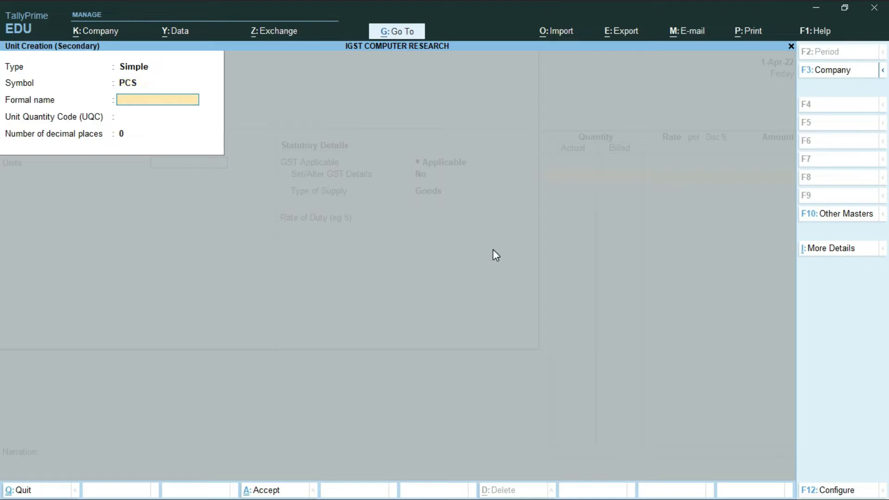
key("Return")
type("PCD")
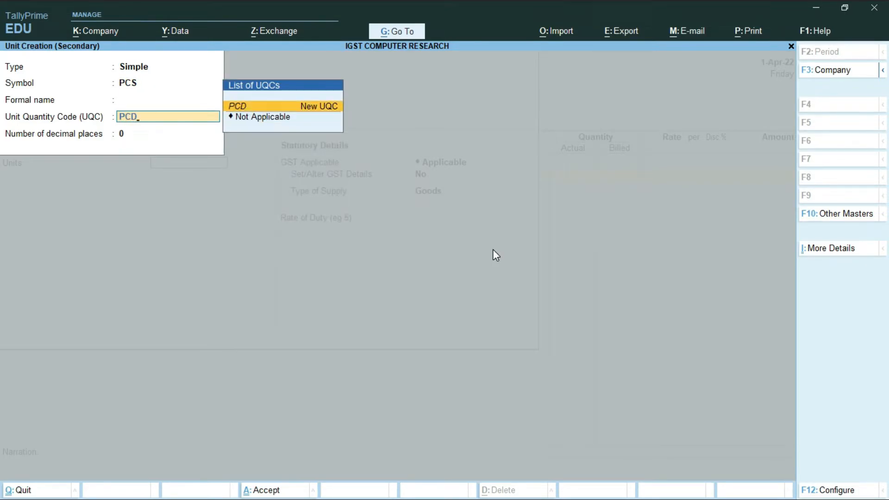
key("BackSpace")
type("S")
key("Return")
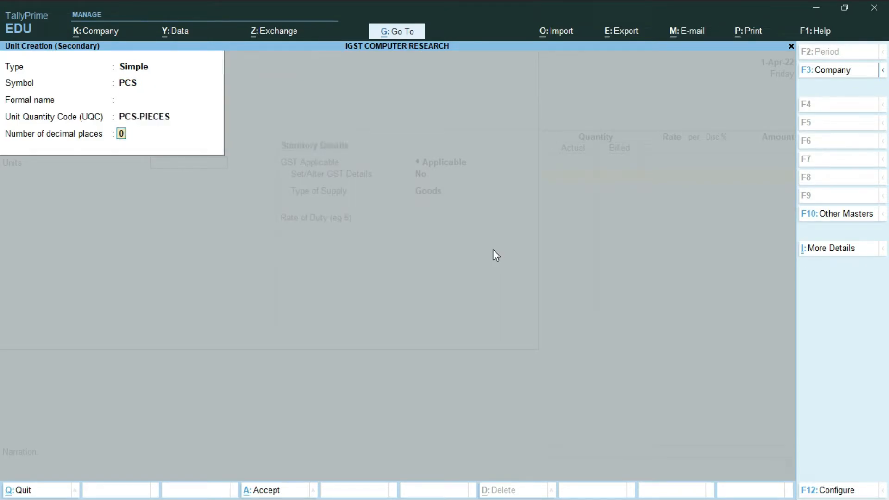
key("Return")
key("Return")
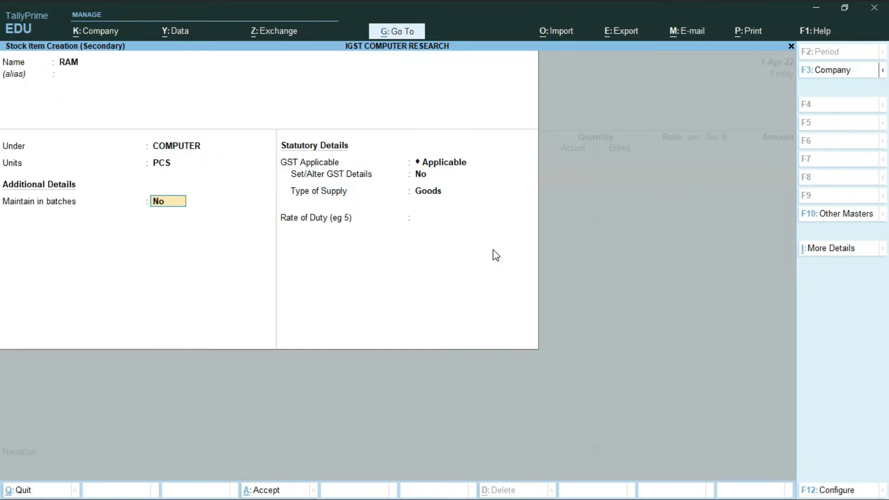
key("Return")
key("Return")
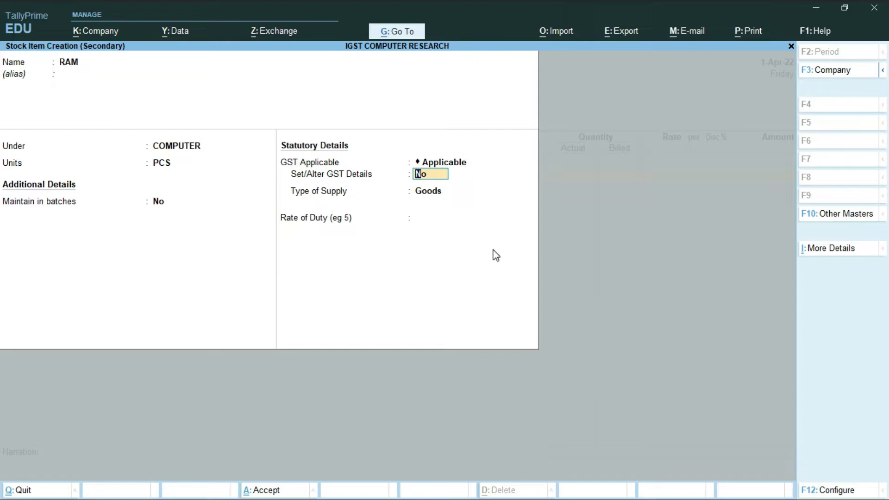
- Set RAM's GST details to Taxable with 18% integrated tax and accept them
type("Y")
key("Return")
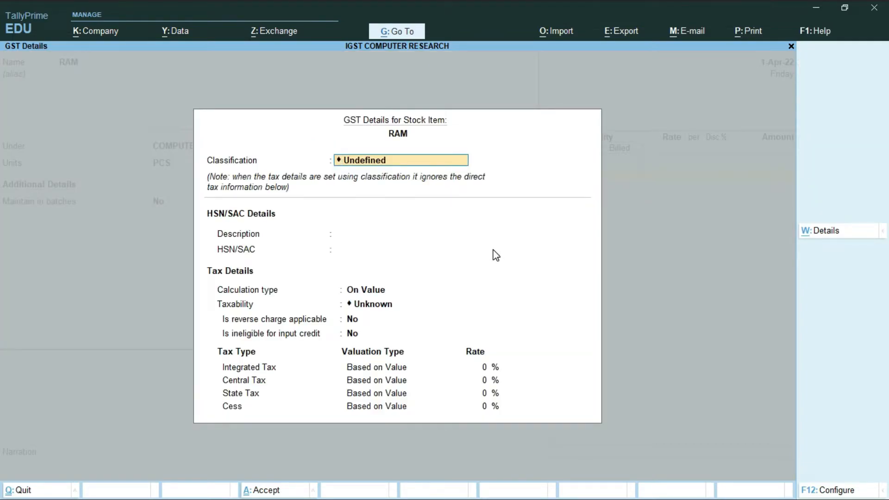
key("Return")
key("Return")
key("Return")
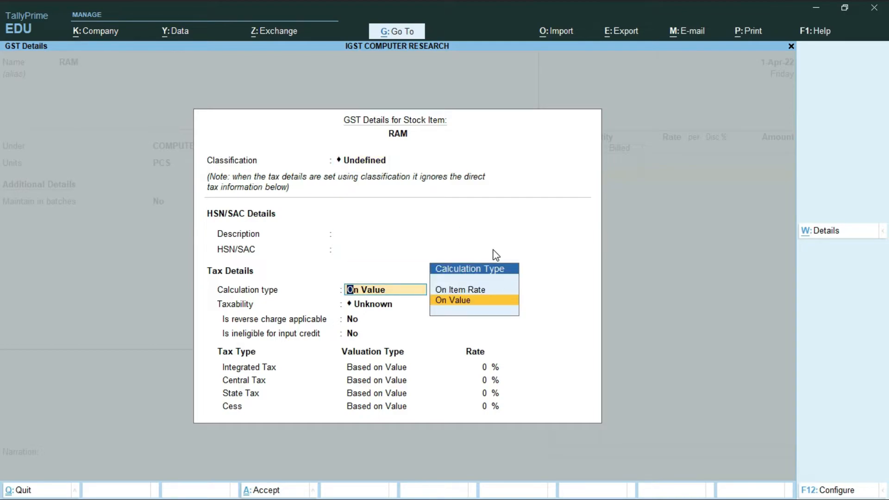
key("Down")
key("Down")
key("Down")
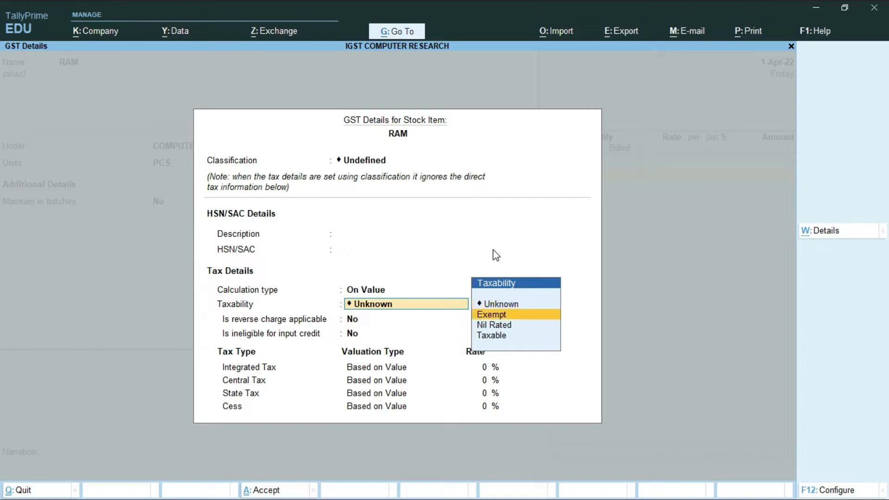
key("Return")
key("Return")
key("Return")
type("18")
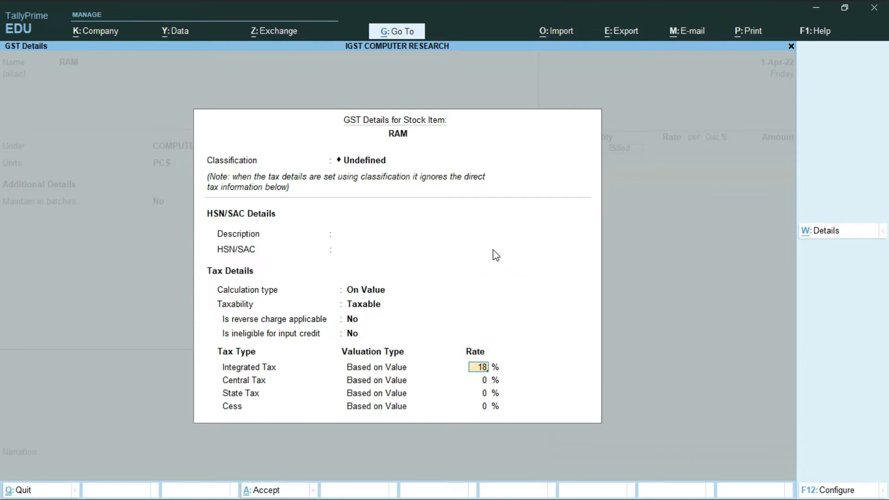
key("Return")
key("Return")
key("Return")
key("Return")
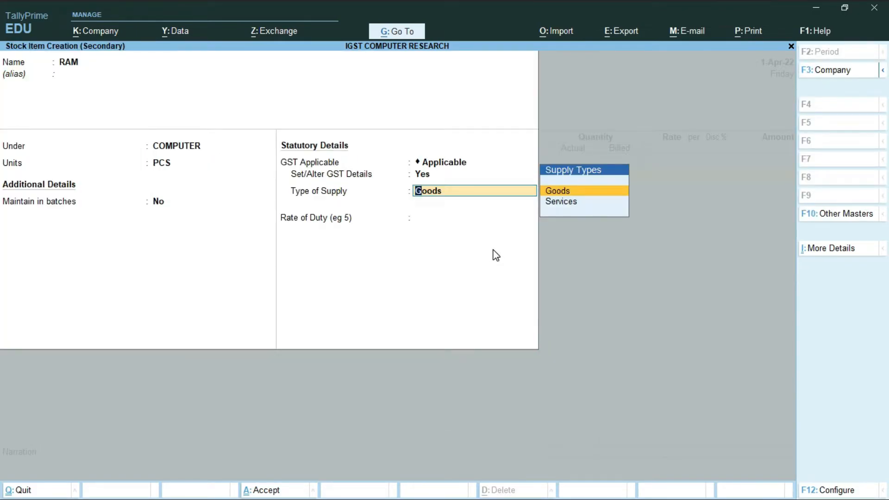
key("Return")
key("Return")
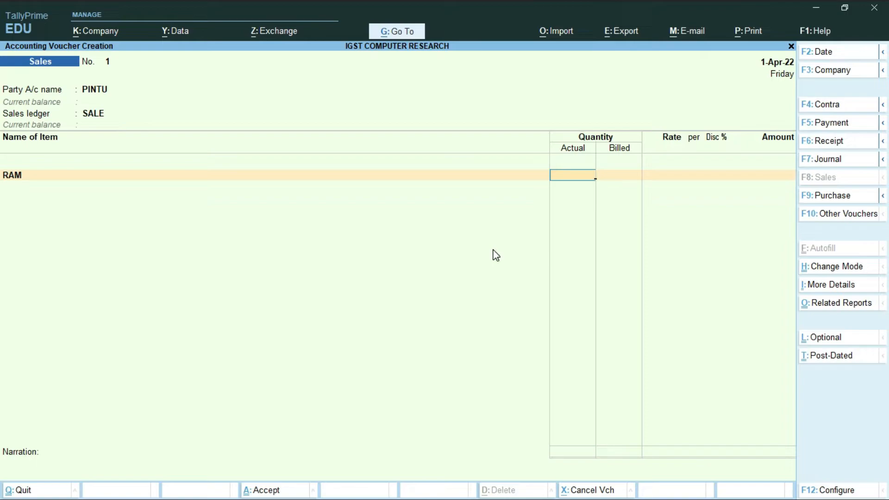
- Enter RAM at 1 PCS and rate 80,000, then start a new ledger line below it
type("1")
key("Return")
key("Return")
key("Return")
type("80000")
key("Return")
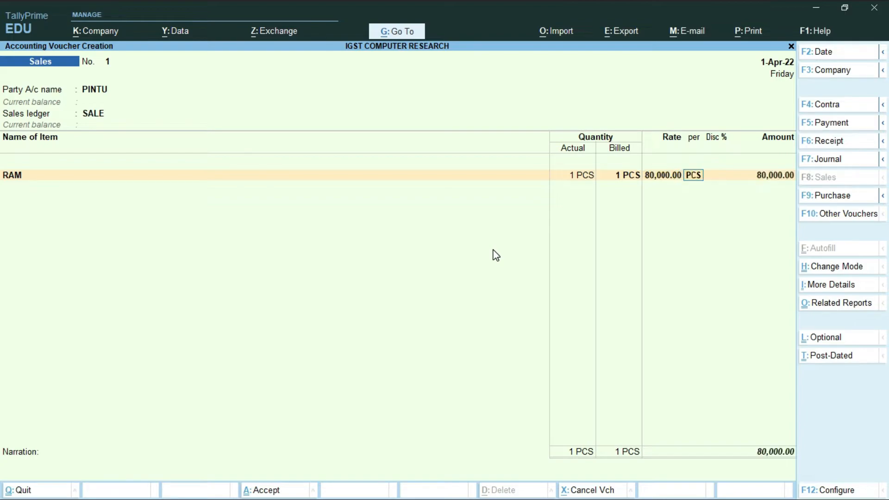
key("Return")
key("Return")
key("Return")
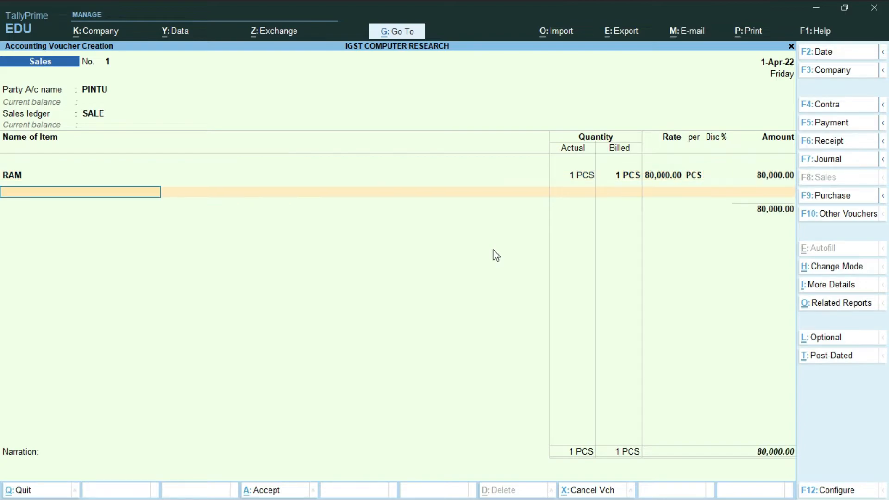
key("Return")
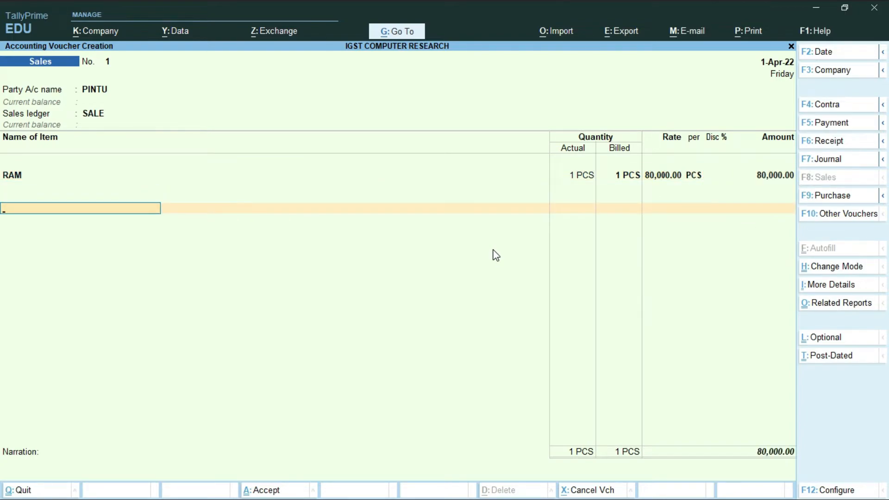
key("space")
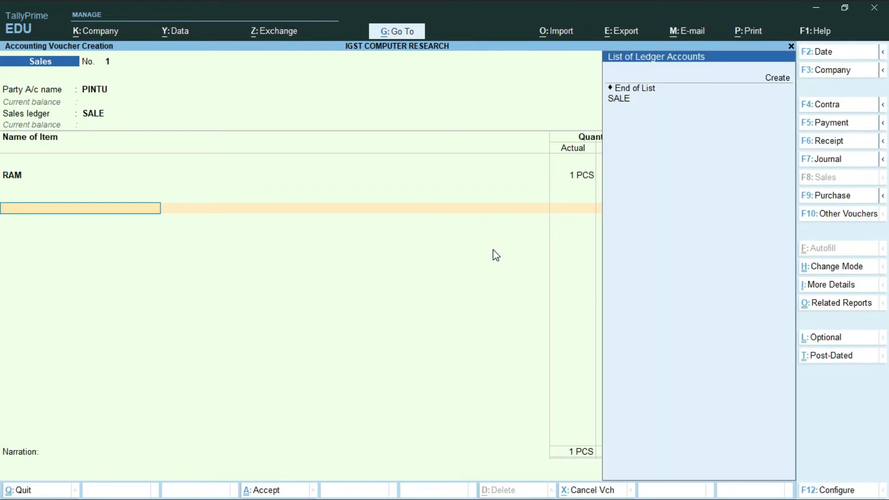
- Start a new ledger named IGST@18% under Duties & Taxes
key("alt+c")
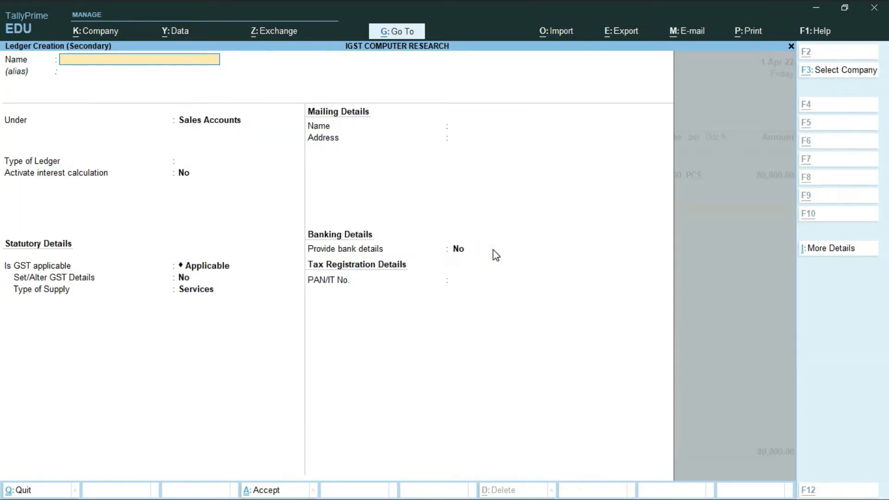
type("IGST")
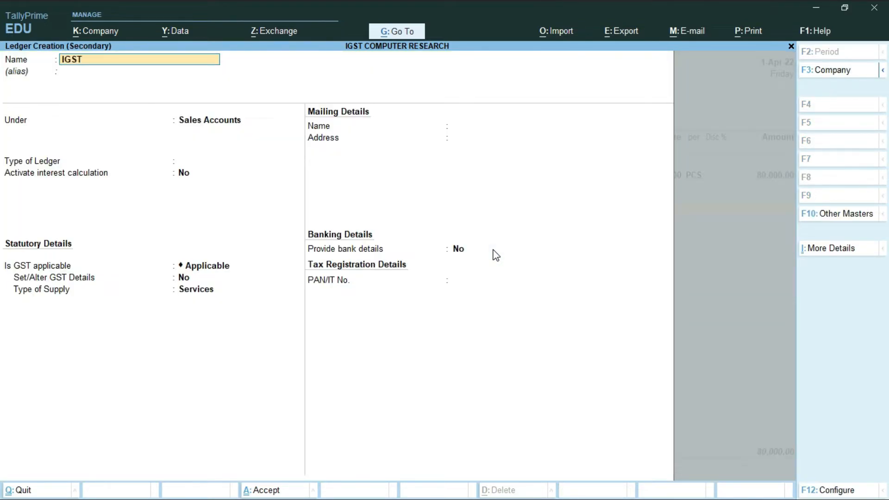
type("@18%")
key("Return")
key("Return")
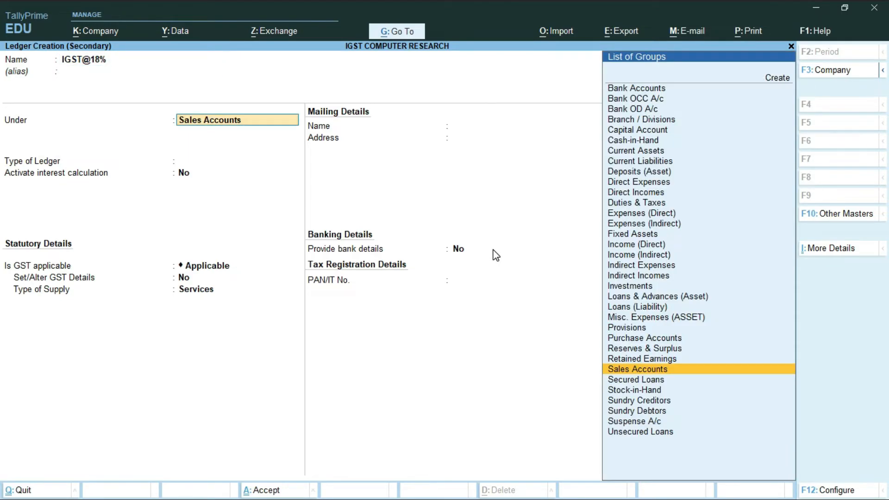
type("DU")
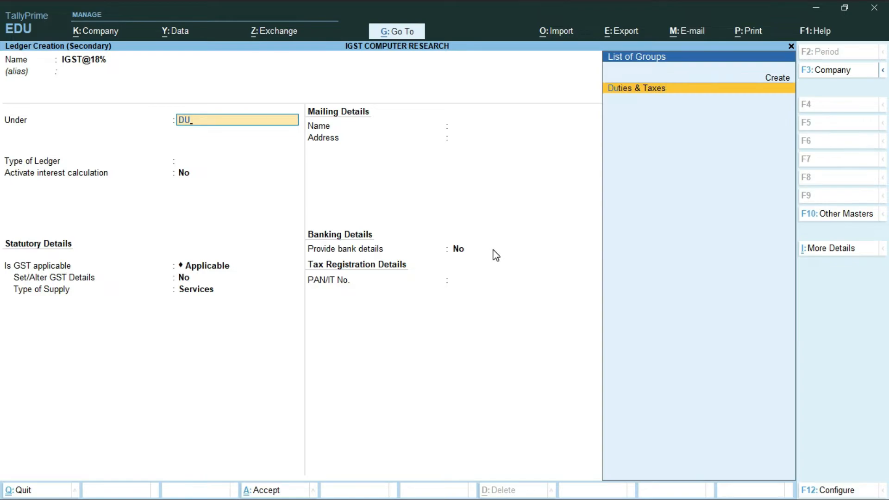
key("Return")
- Make it a GST Integrated Tax ledger with rounding Not Applicable and save it
key("Up")
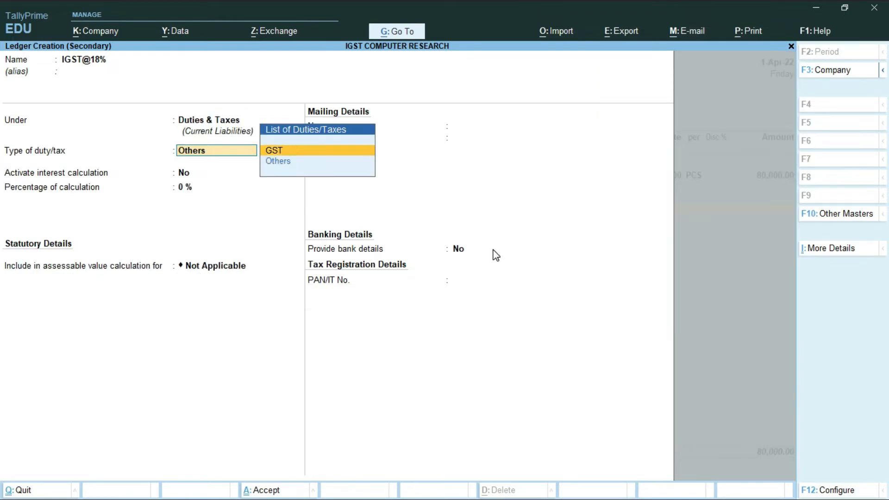
key("Return")
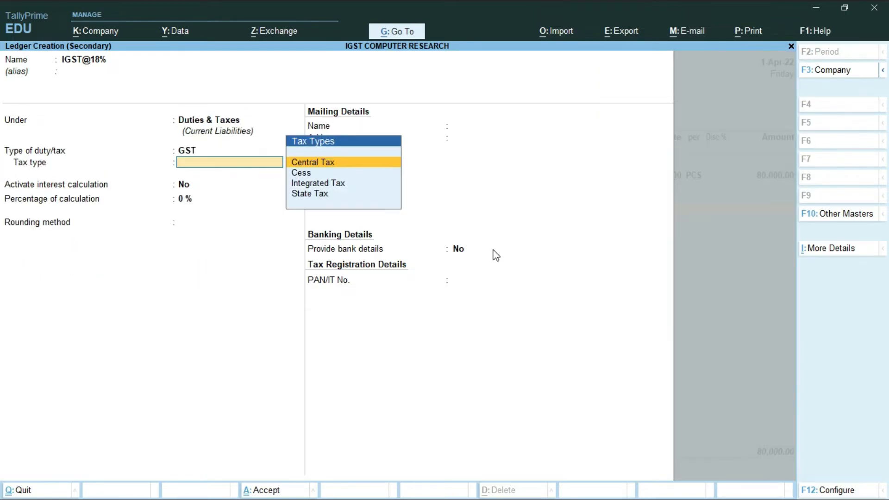
key("Down")
key("Down")
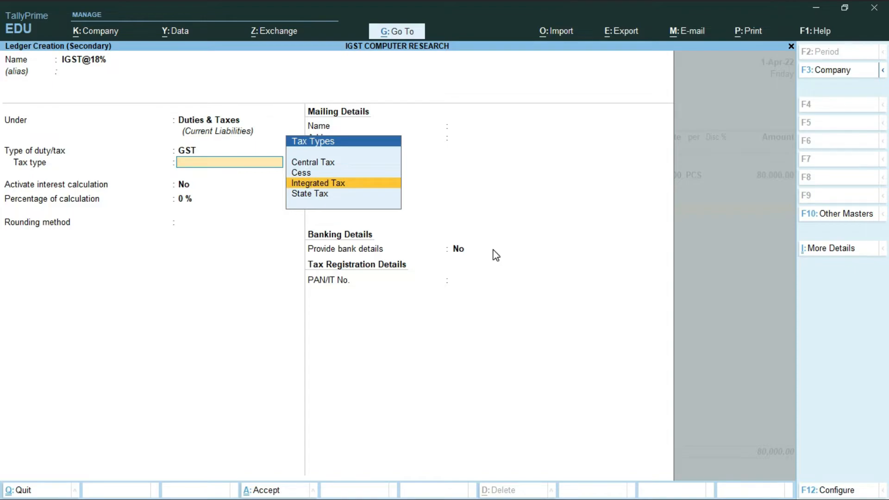
key("Return")
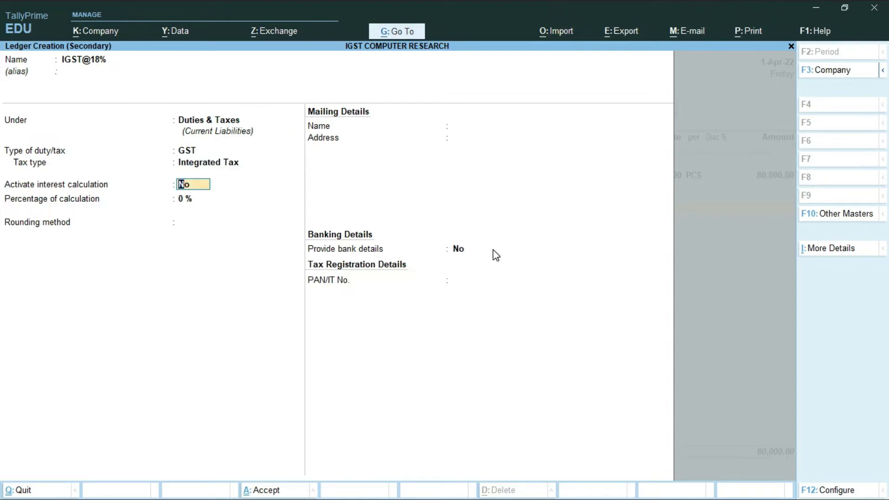
key("Return")
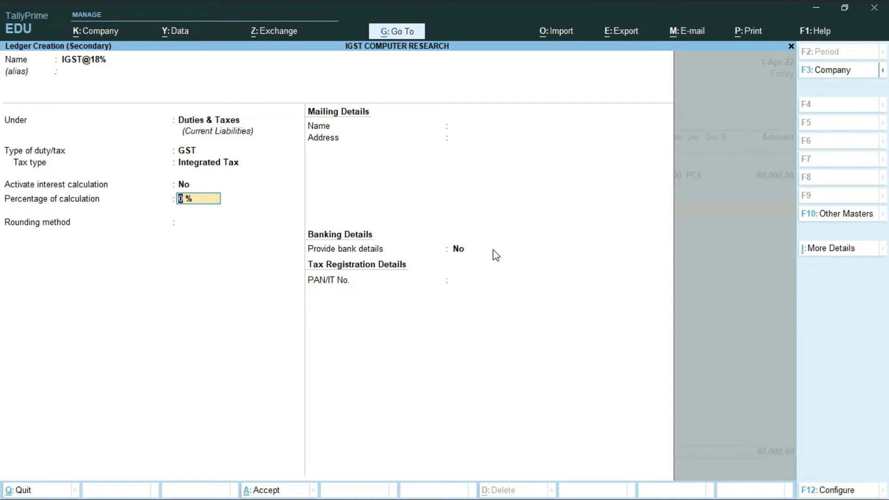
key("Return")
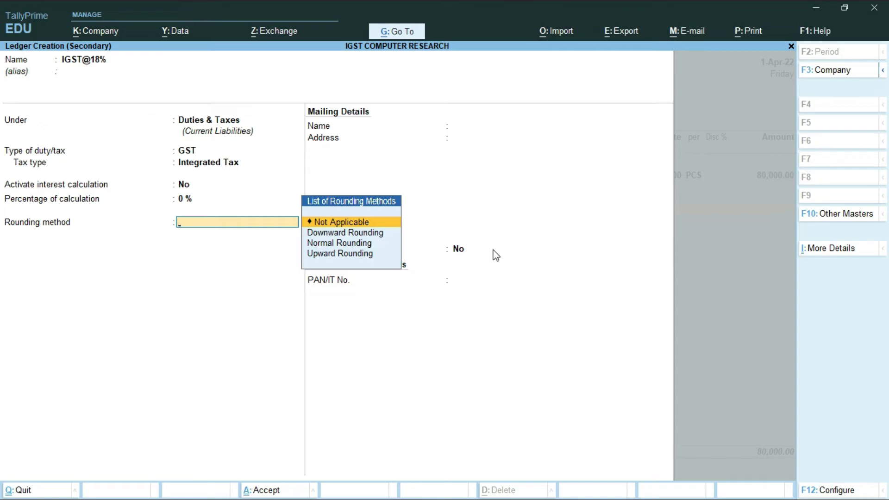
key("Return")
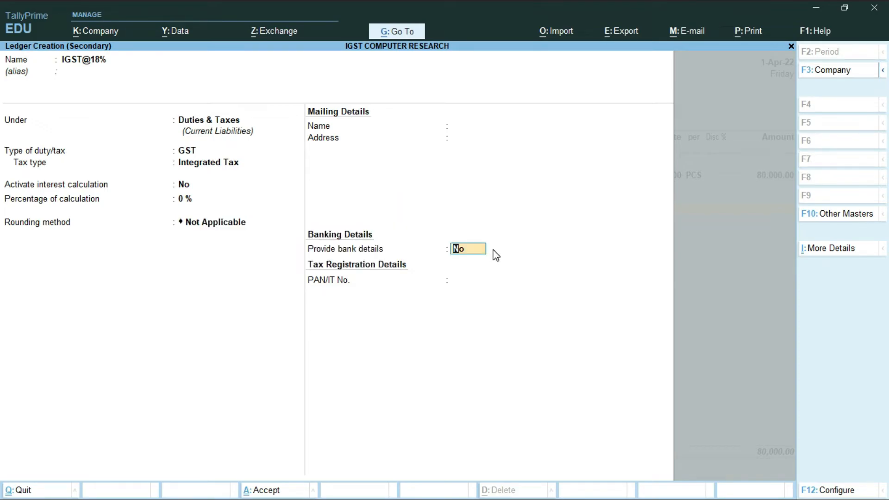
key("Return")
key("Return")
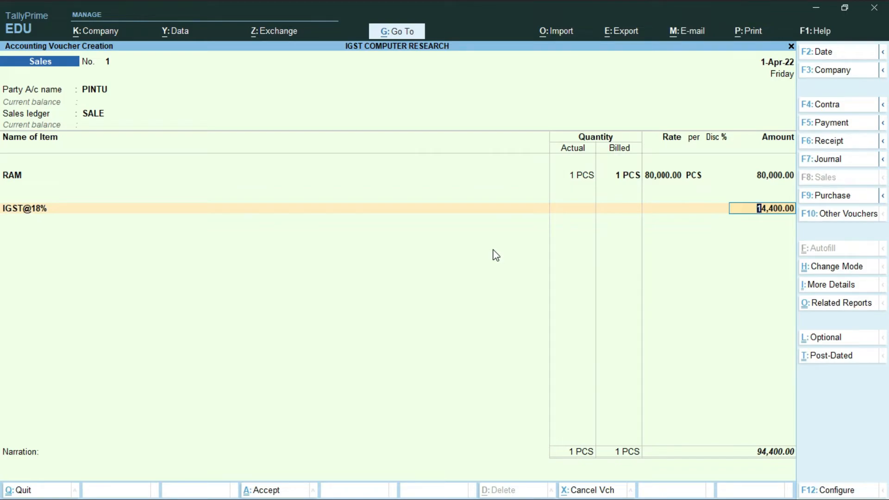
- Calculate 80000*18/100 = 14,400 on the calculator, then return to the IGST@18% line
key("ctrl+n")
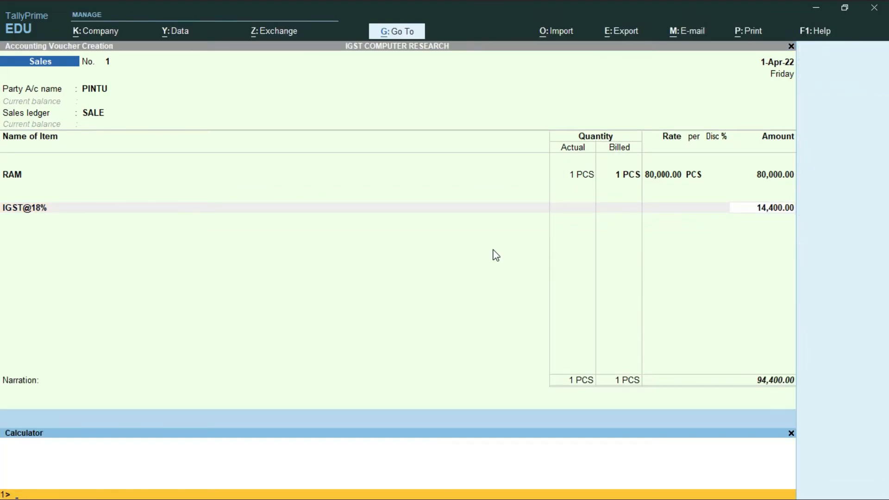
type("80000*")
type("18/100")
key("Return")
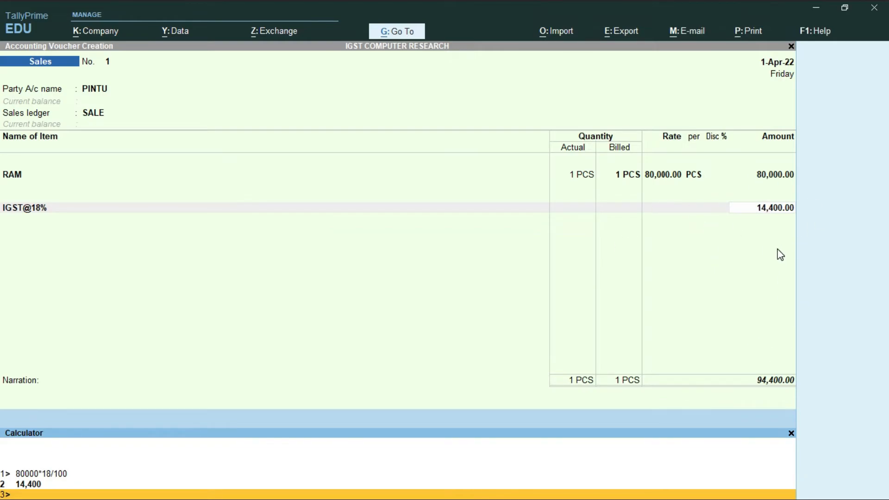
key("ctrl")
key("ctrl+n")
key("BackSpace")
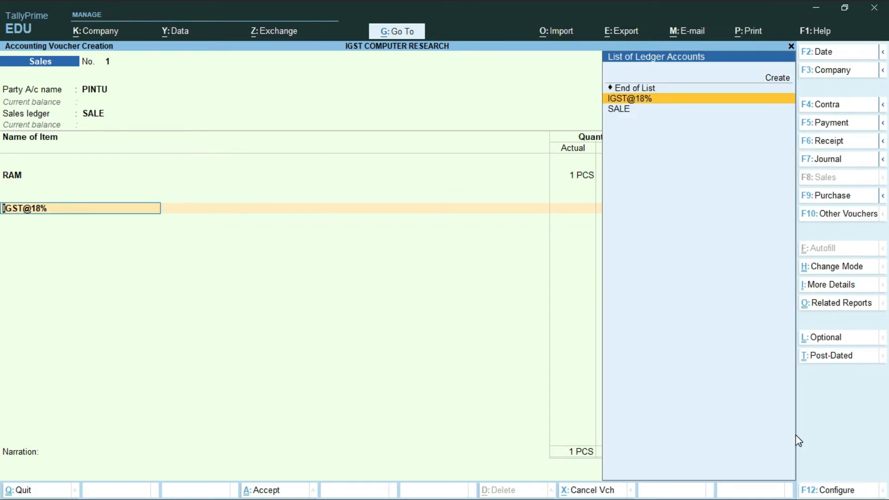
- Alter the IGST@18% ledger's percentage of calculation from 0% to 18% and save it
key("ctrl")
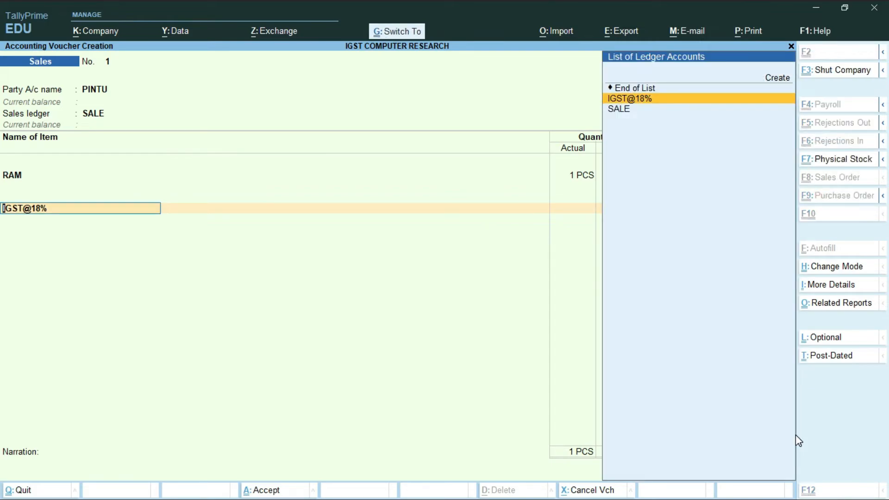
key("ctrl+Return")
key("Return")
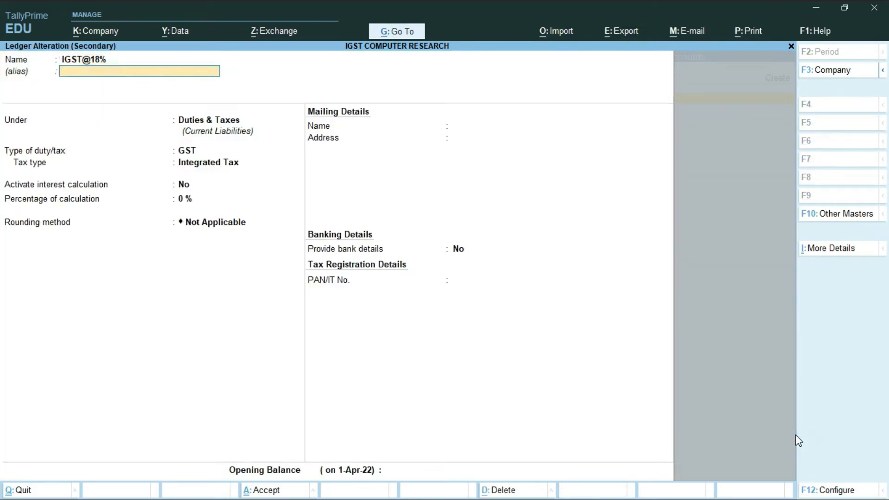
key("Return")
key("Return")
key("Return")
key("Return")
key("Return")
type("18")
key("Return")
key("Return")
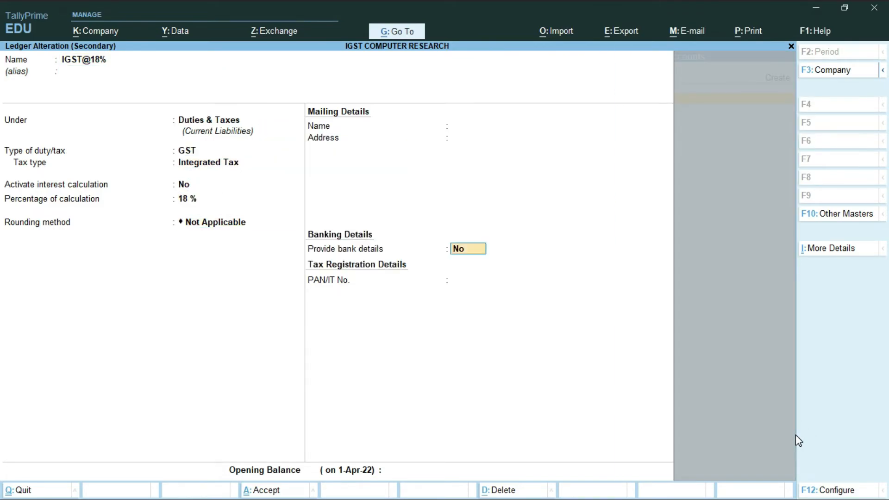
key("Return")
key("Return")
key("Return")
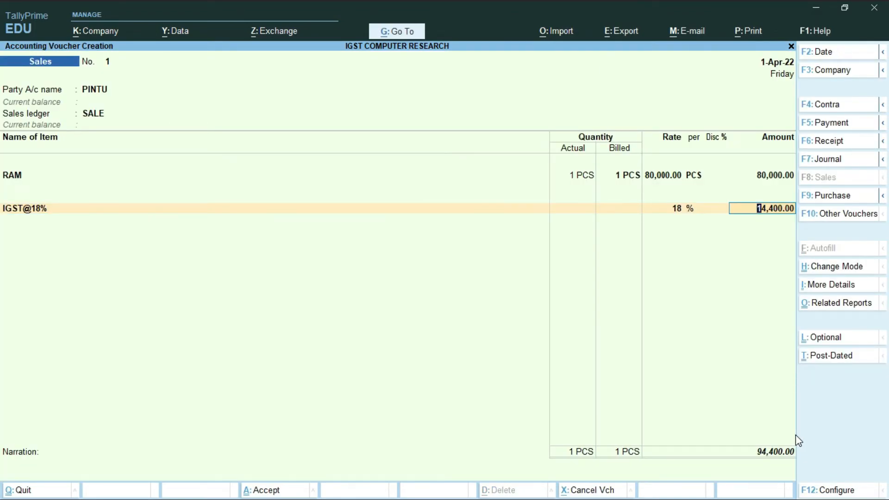
- Save the 94,400 sales voucher with PINTU's bill-wise details and return to voucher No. 1
key("Return")
key("Return")
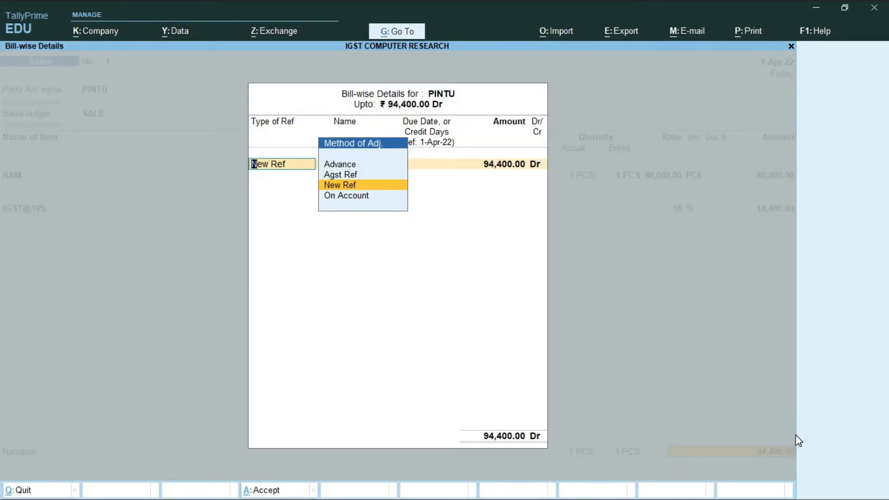
key("Return")
key("Return")
key("Return")
key("Return")
key("Return")
key("Return")
key("Return")
key("Return")
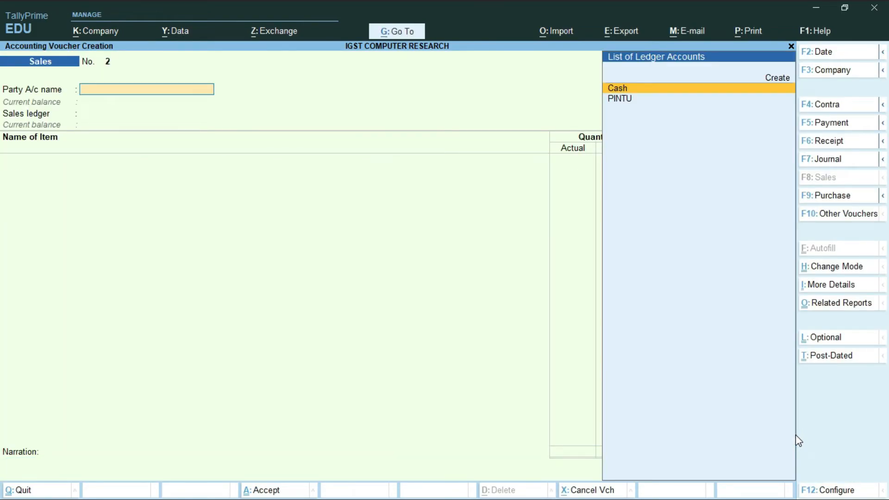
key("Page_Up")
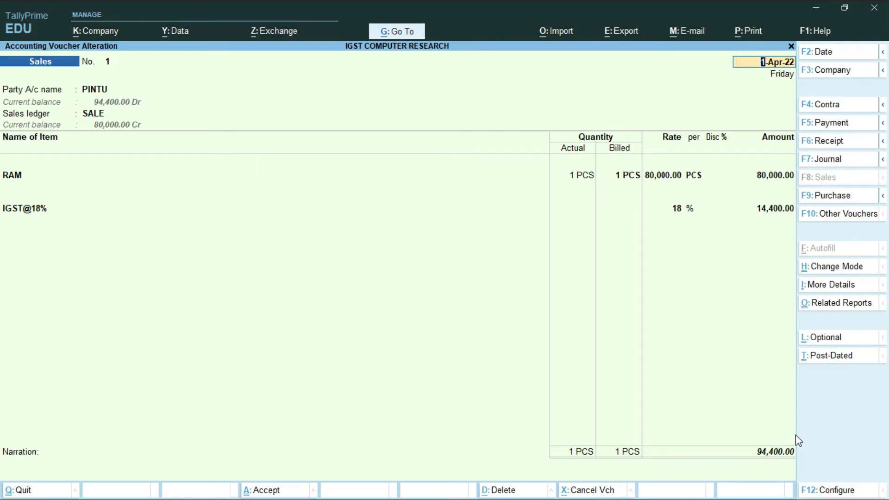
- Preview voucher 1 as a Tax Invoice, zoomed to fill the window
key("ctrl+p")
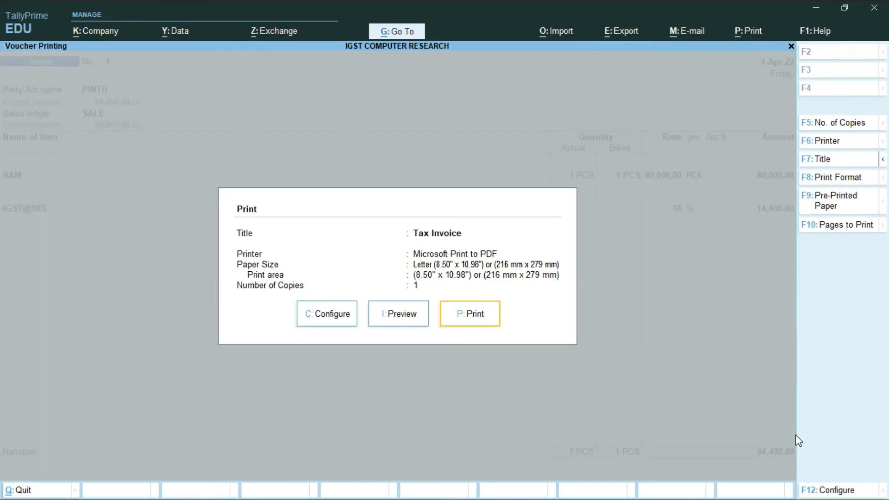
key("i")
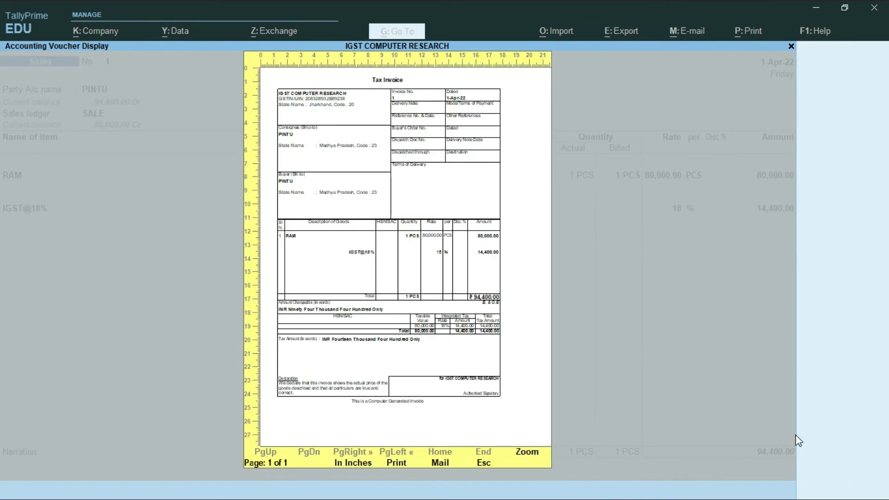
left_click(527, 454)
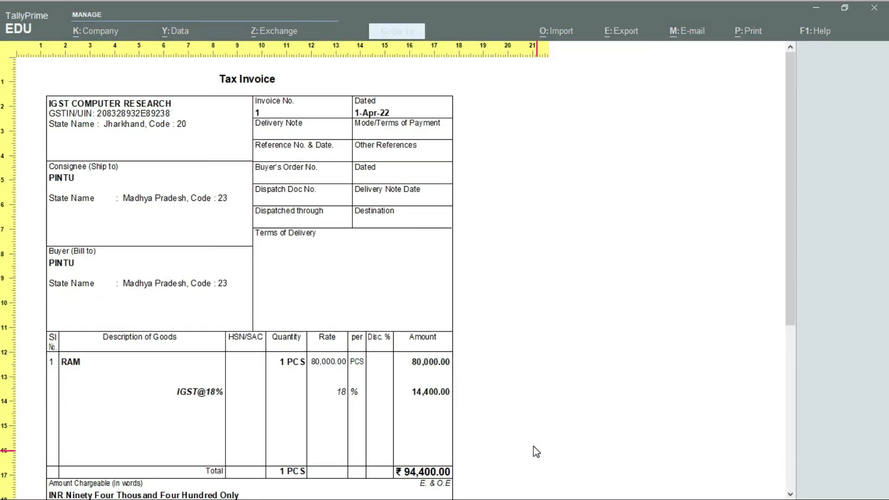
scroll(287, 328, "down", 3)
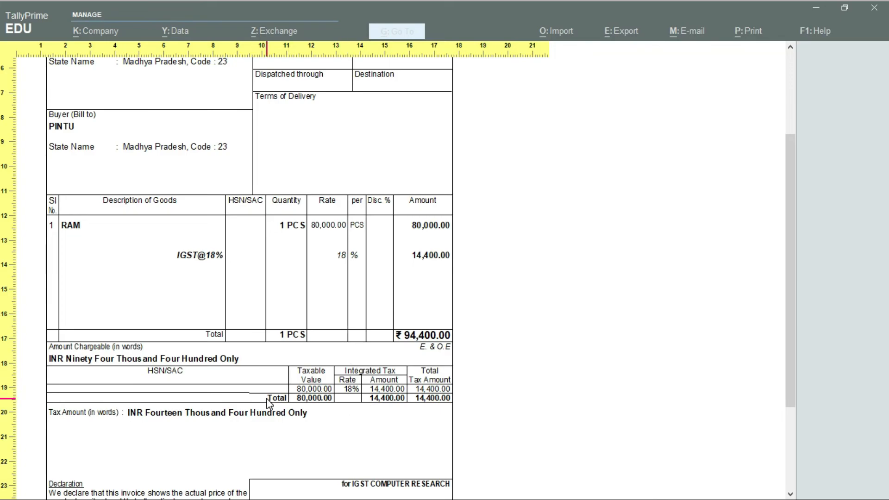
scroll(269, 403, "up", 4)
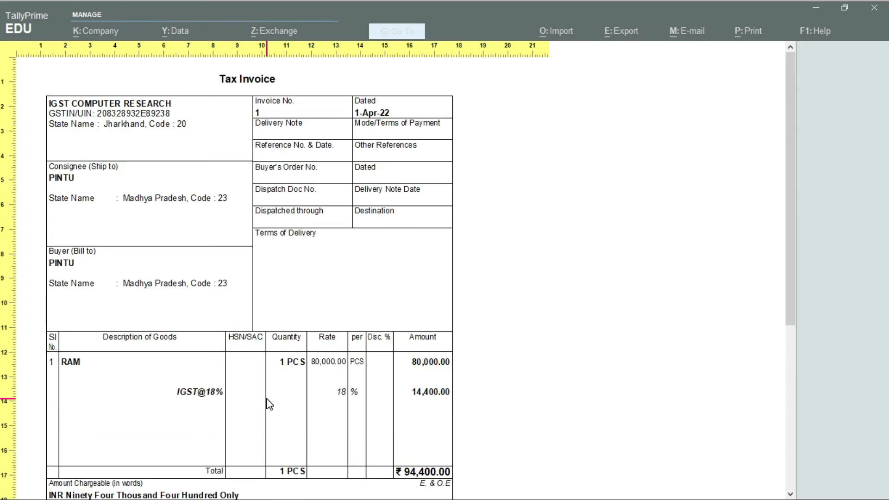
scroll(269, 404, "down", 5)
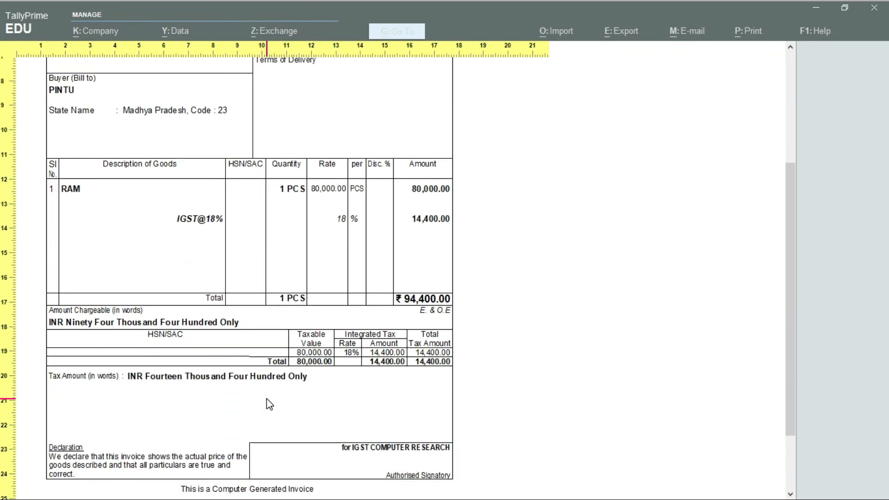
scroll(269, 403, "down", 1)
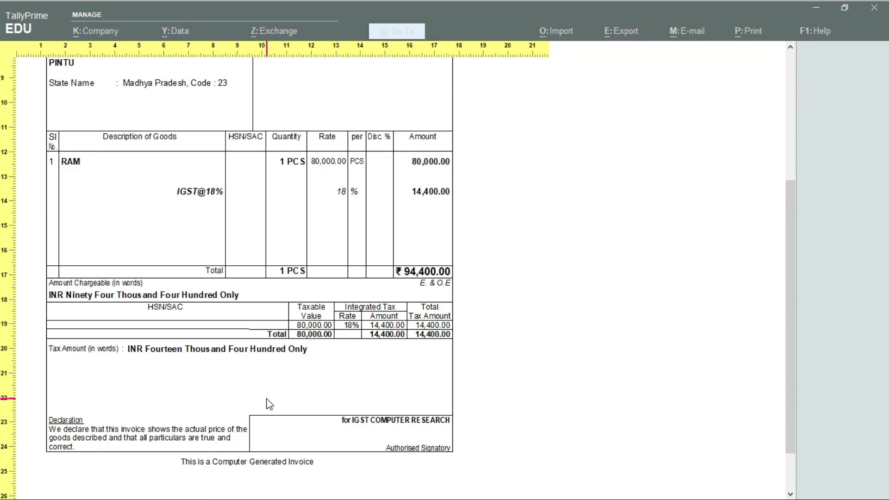